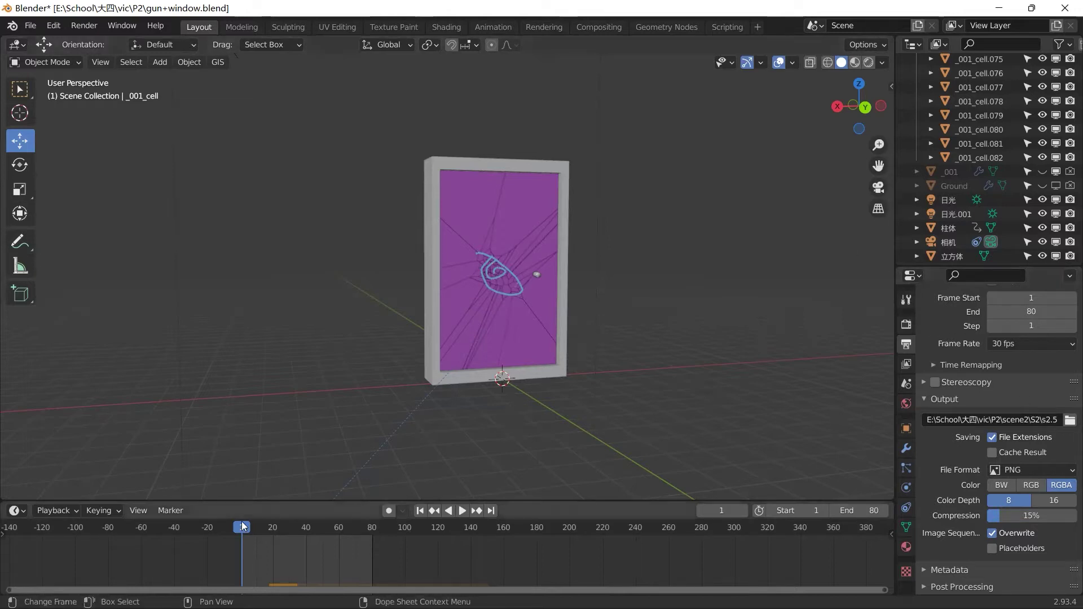
Play the shatter animation, stop it and return to the first frame.
key(space)
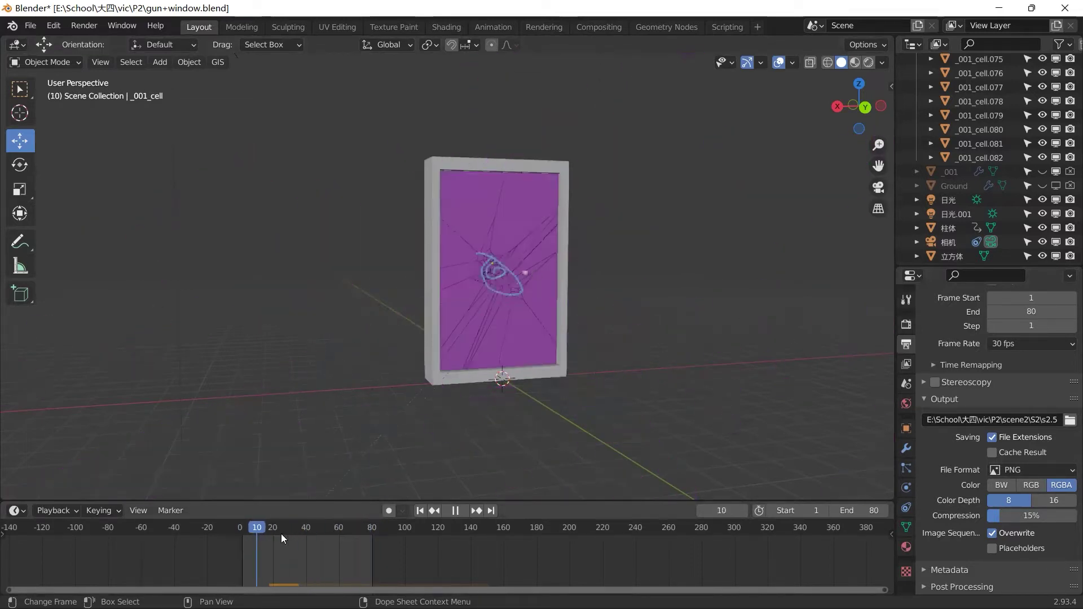
click(237, 543)
key(space)
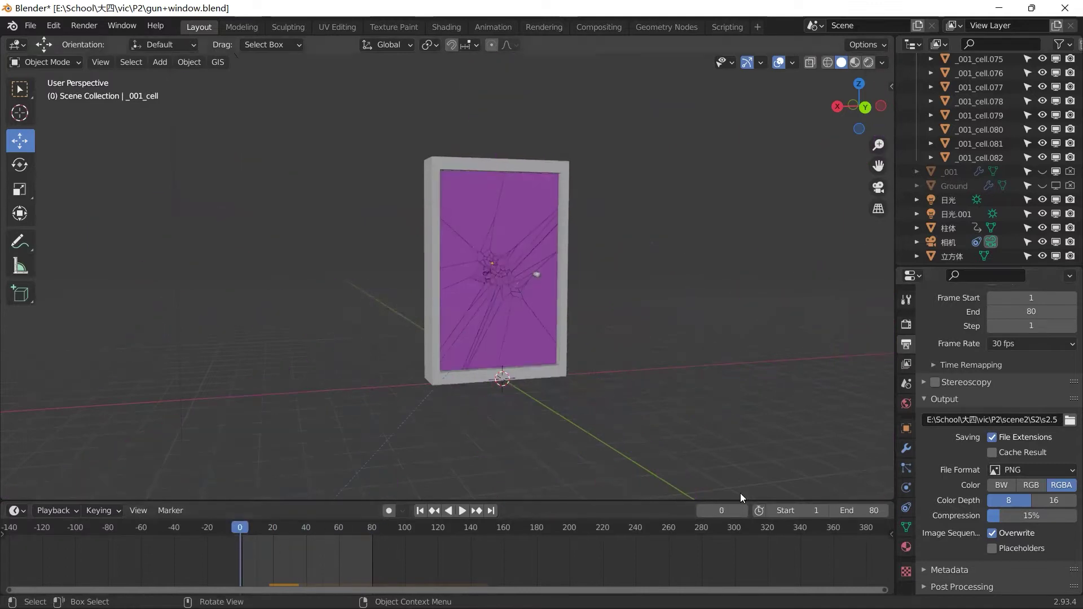
Go through the Tool, Render and Output properties to reach the frame range settings.
click(907, 300)
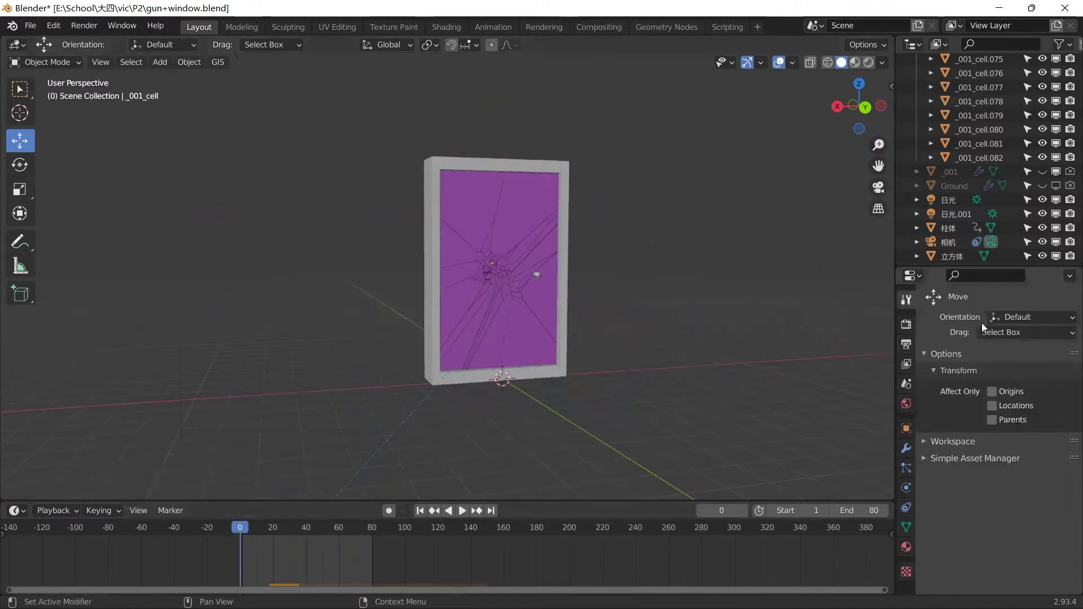
click(907, 325)
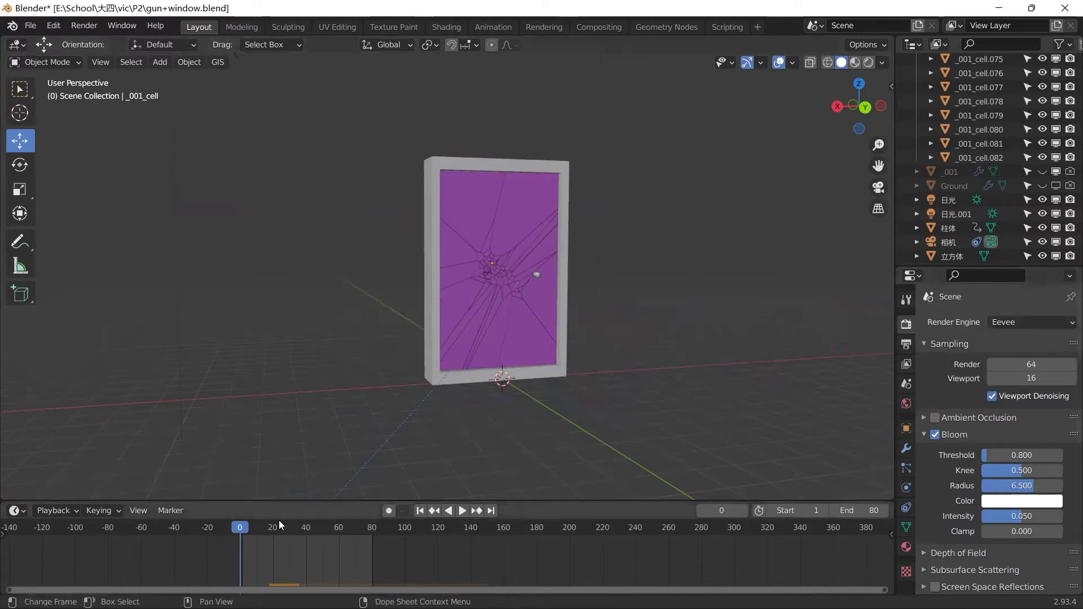
key(space)
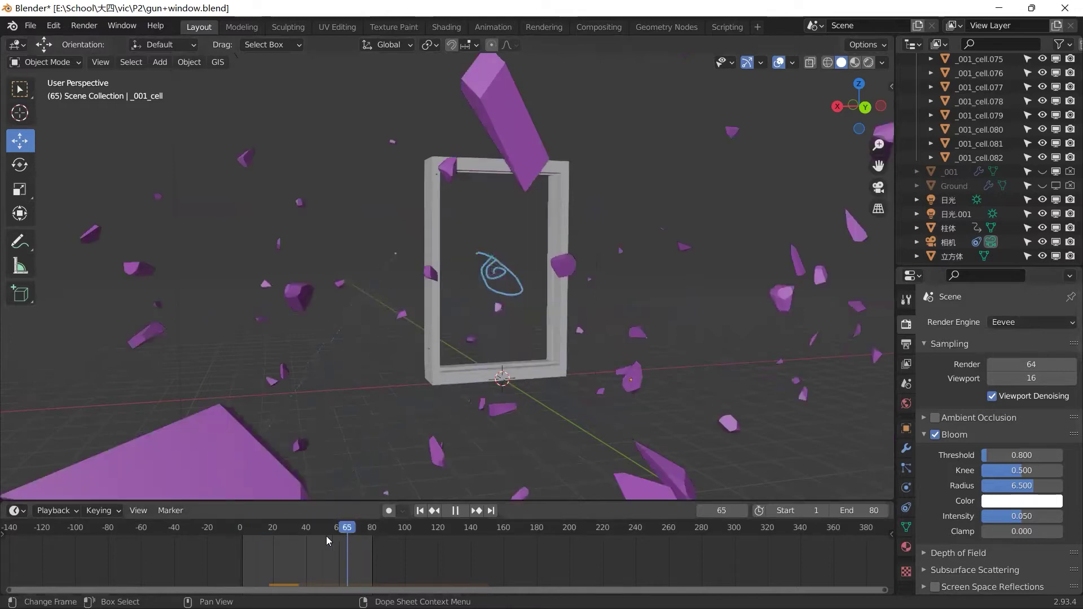
key(space)
click(907, 345)
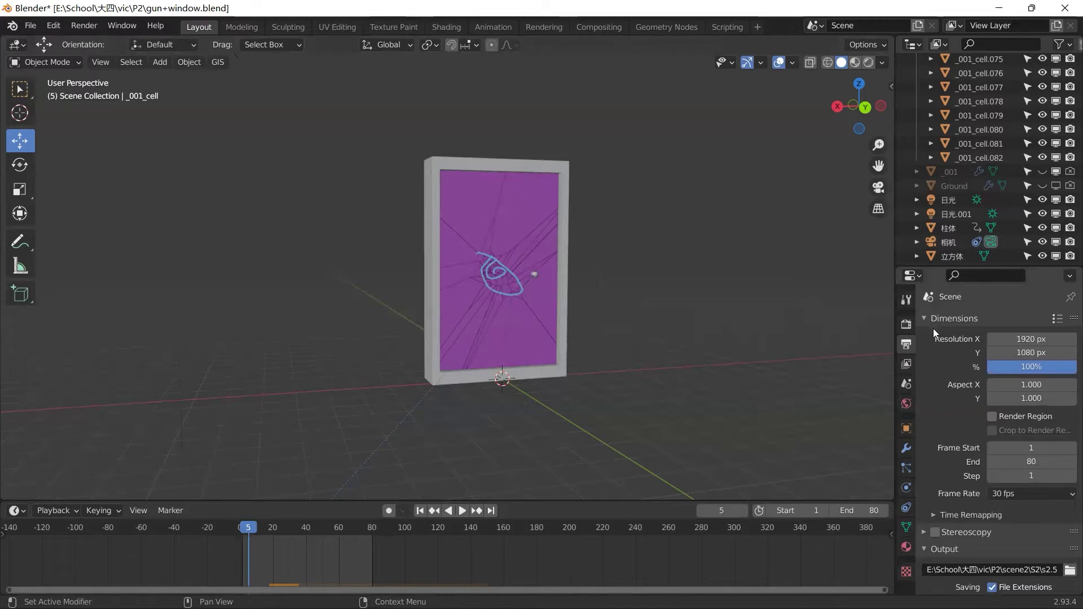
scroll(958, 484, down, 2)
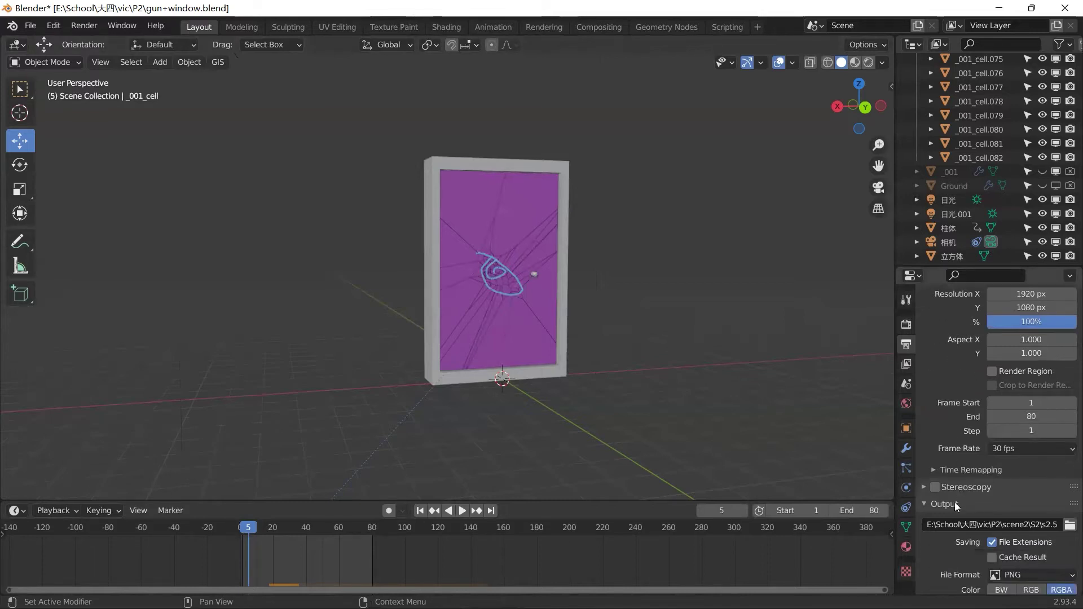
scroll(982, 508, down, 1)
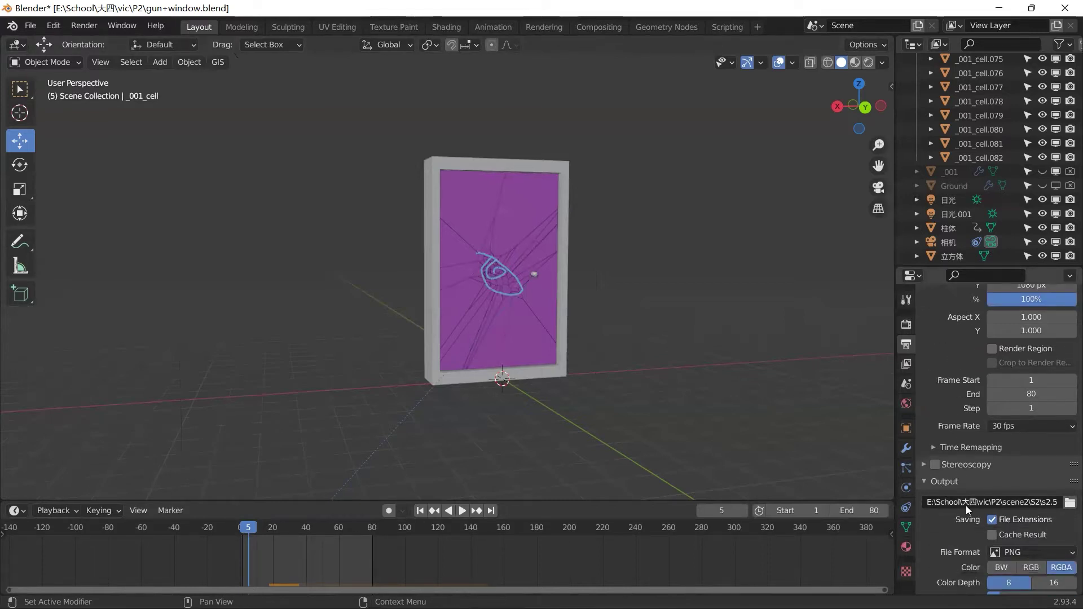
scroll(981, 489, up, 3)
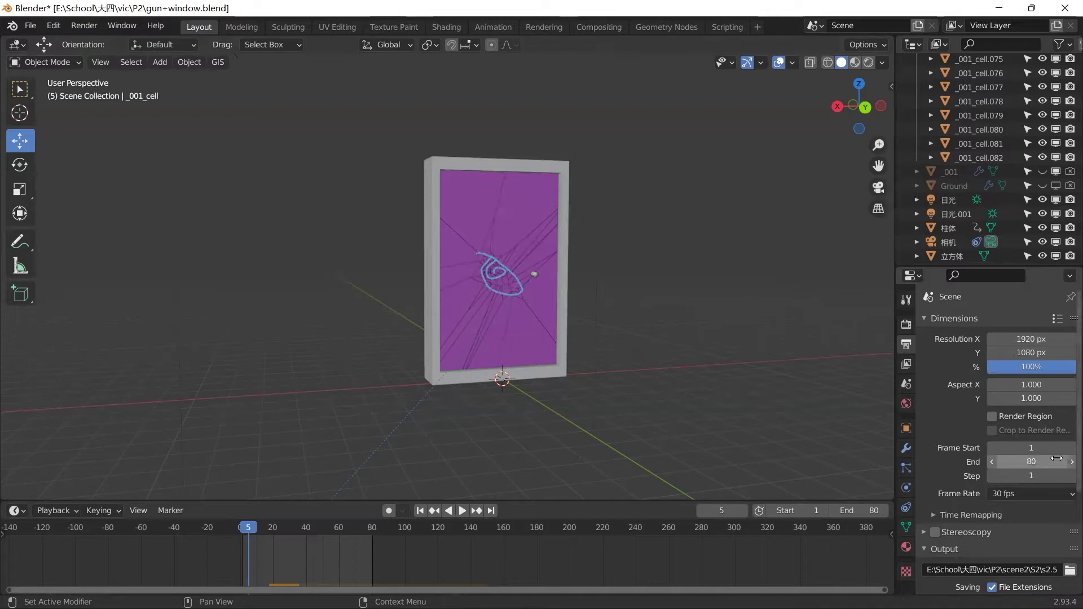
Check the frame range, keeping the End frame at 80, and scrub through the glass break.
click(1042, 450)
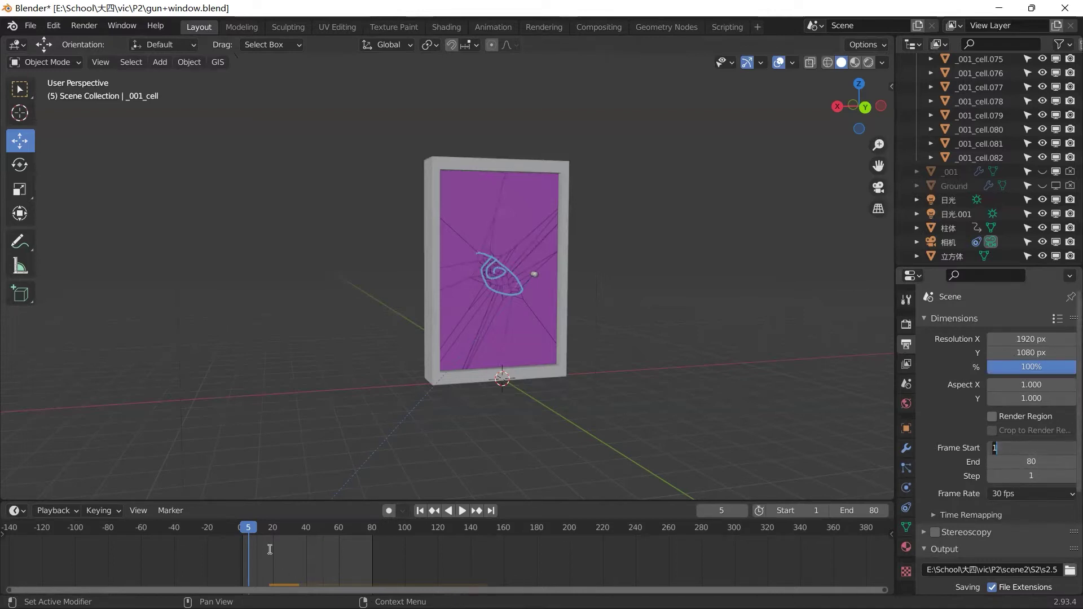
mouse_move(264, 542)
mouse_down()
mouse_move(242, 528)
mouse_move(363, 523)
mouse_move(266, 538)
mouse_up()
click(1038, 462)
key(Return)
scroll(949, 462, down, 2)
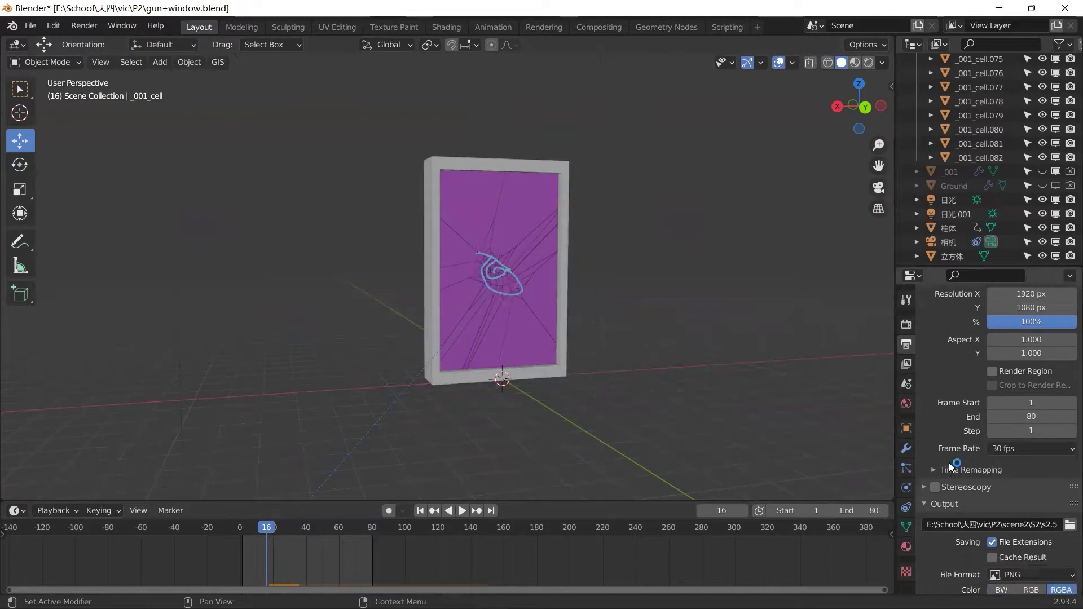
Try a 25 fps frame rate and play the shatter at that speed.
click(1034, 451)
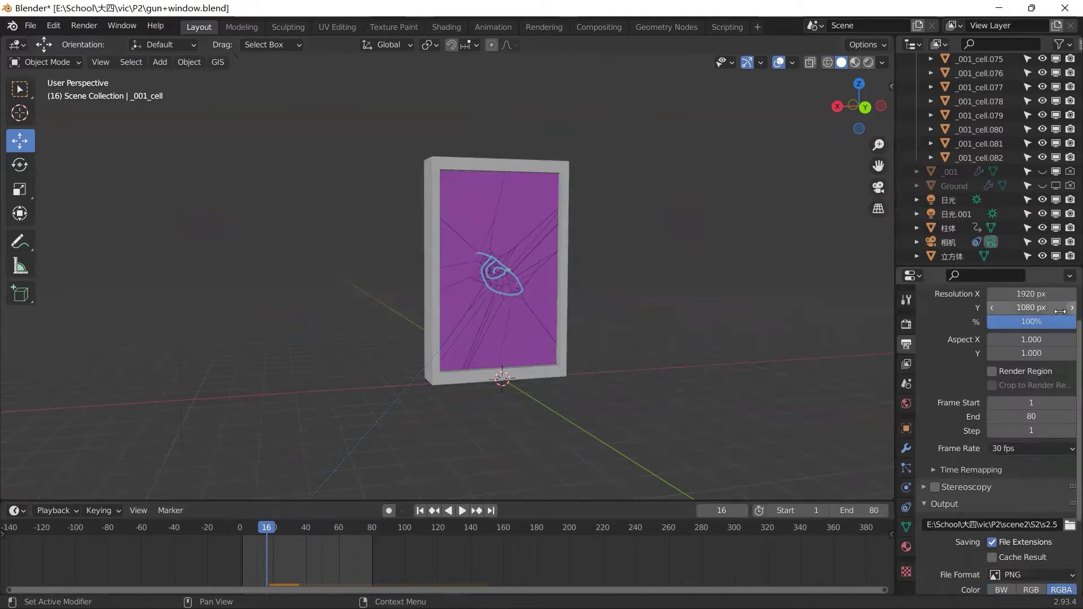
click(1060, 448)
click(1034, 321)
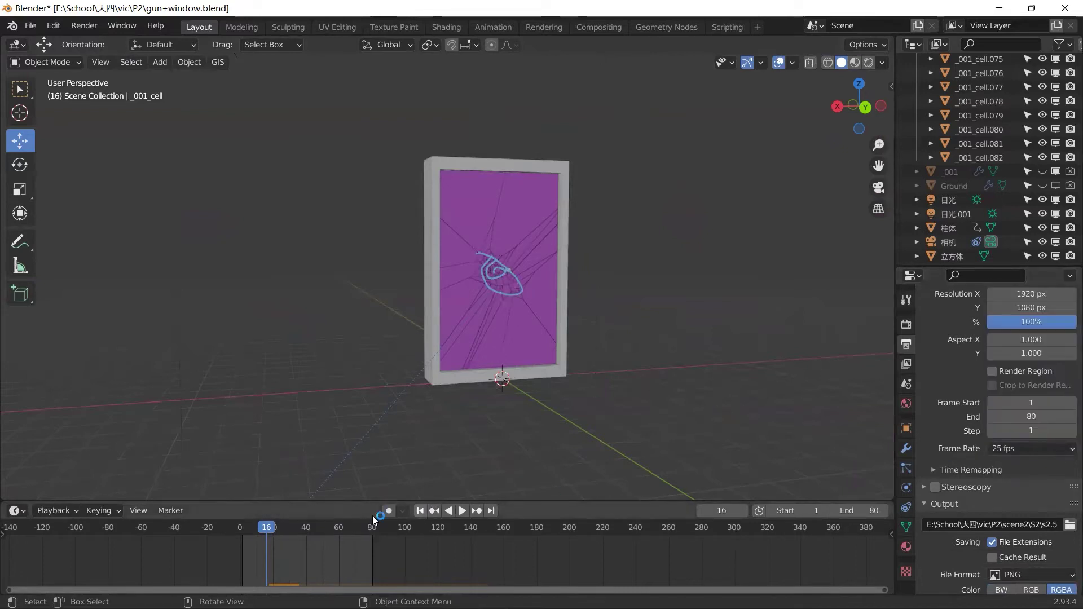
key(space)
click(314, 536)
drag(314, 536, 261, 536)
key(space)
Set the frame rate to 24 fps and play the animation at that speed.
click(1012, 451)
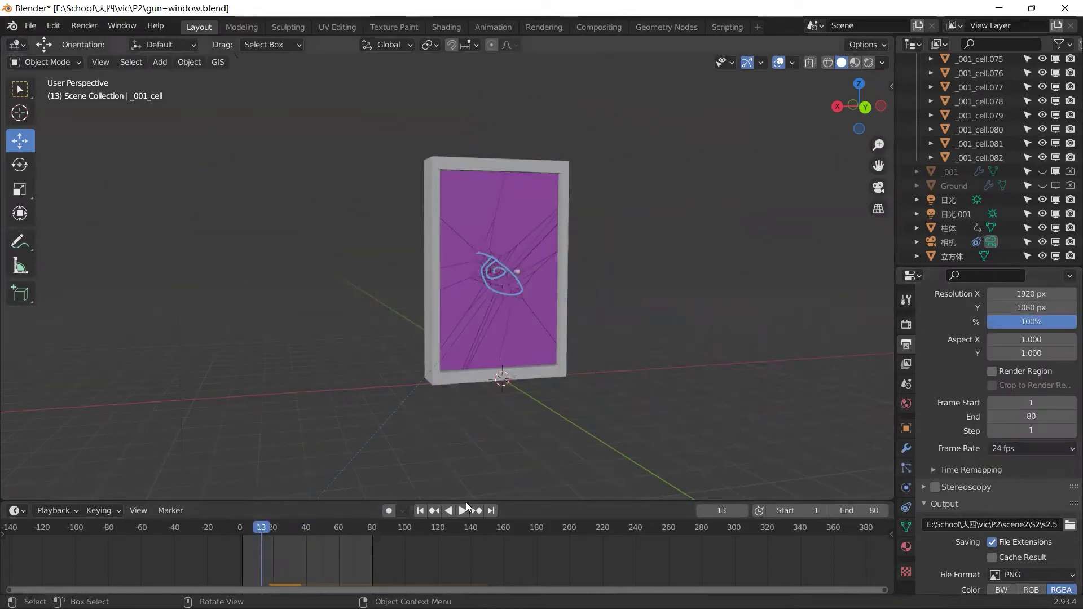
click(1036, 305)
key(space)
click(340, 534)
click(259, 543)
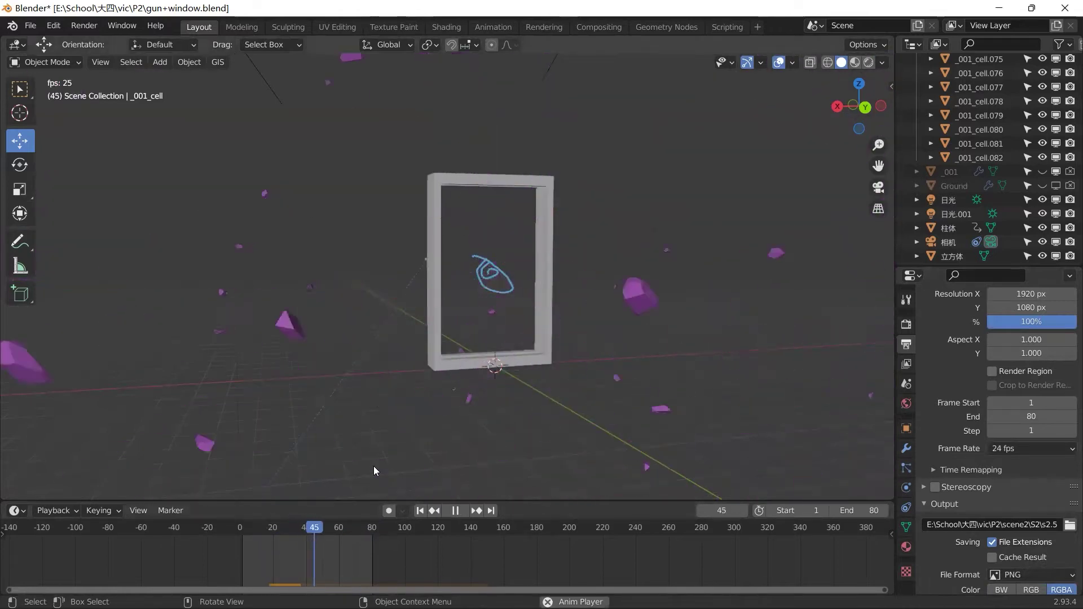
key(space)
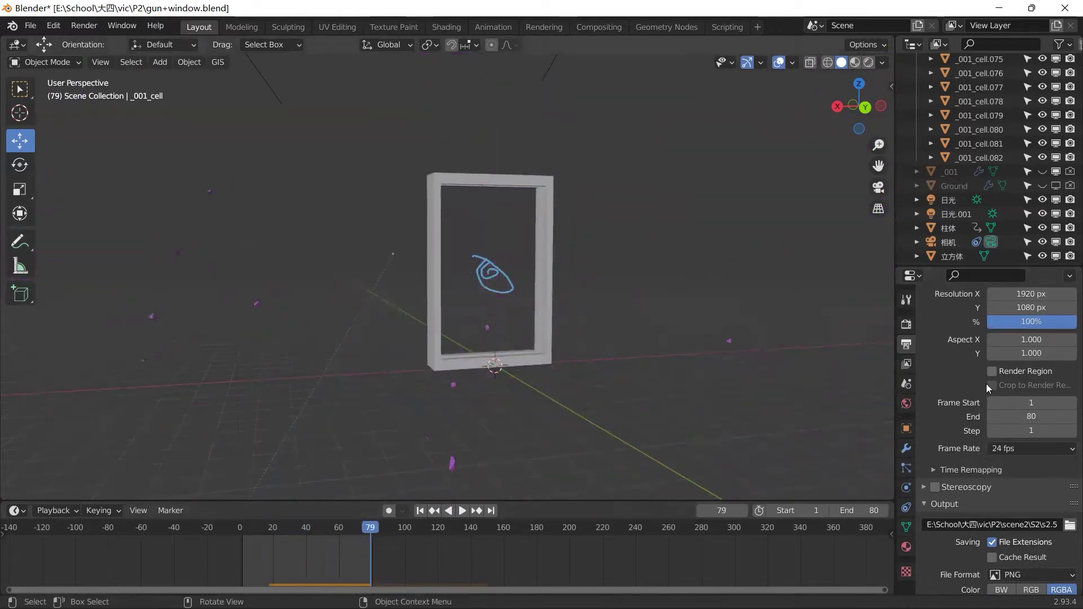
Replay the 24 fps shatter from the start and scrub back through it.
drag(373, 533, 237, 529)
key(space)
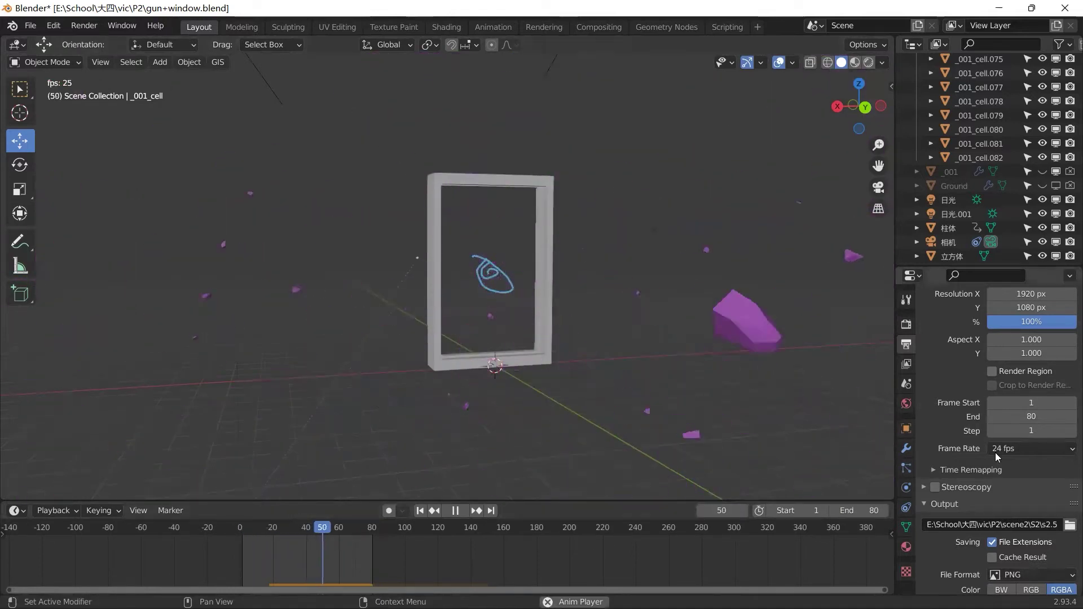
key(space)
scroll(1019, 465, down, 2)
drag(357, 530, 252, 528)
click(1069, 480)
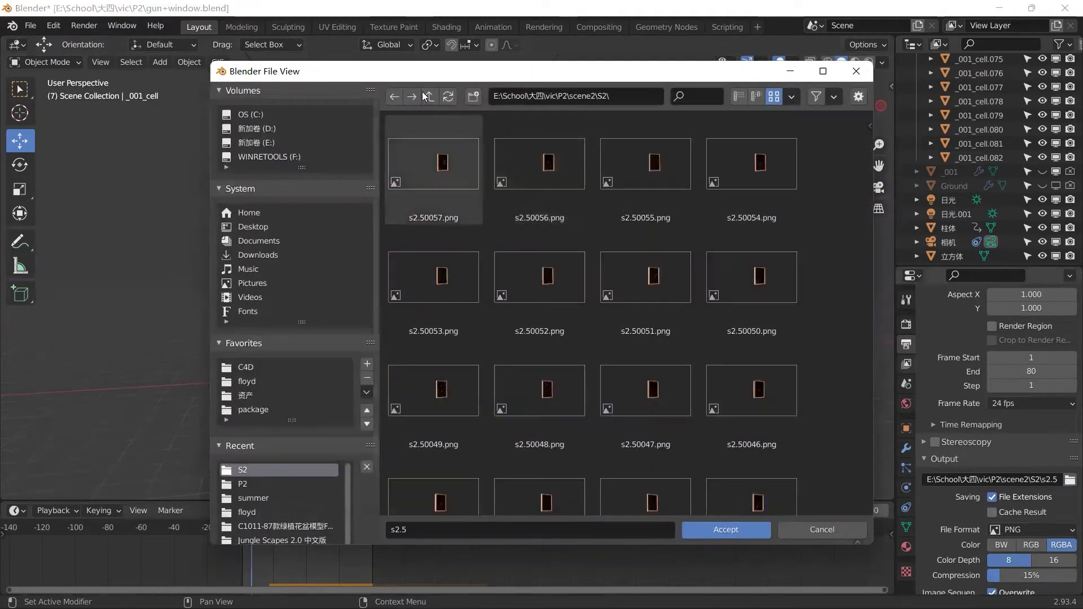
click(429, 97)
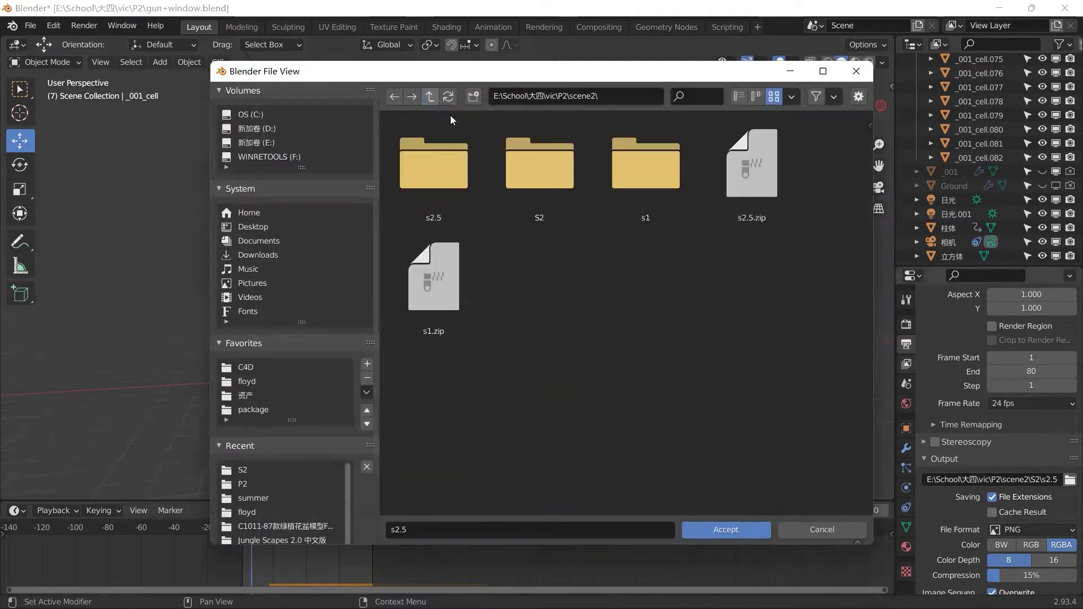
click(539, 176)
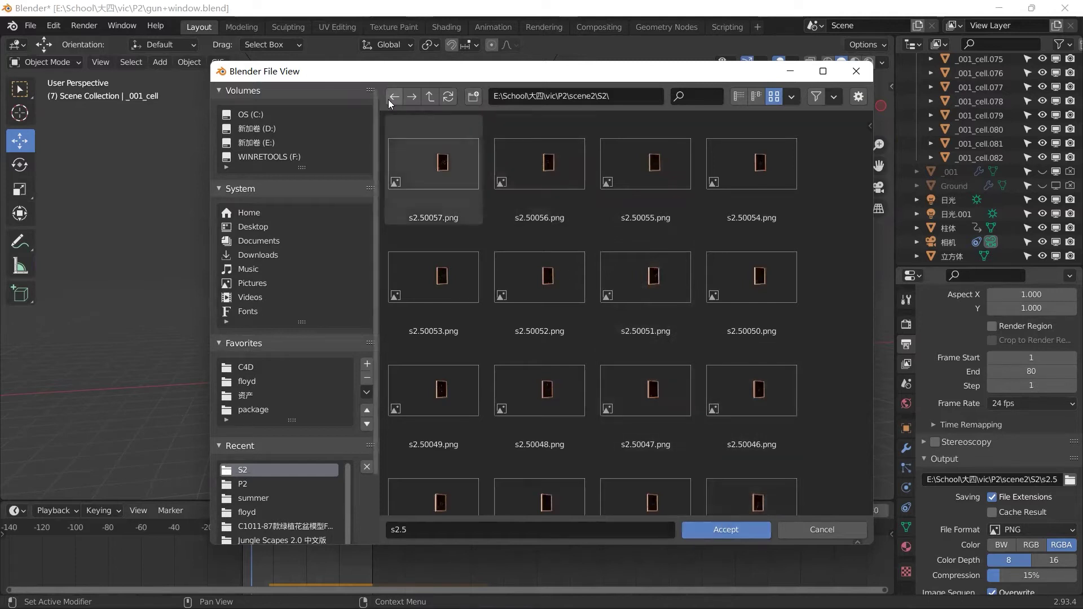
click(430, 102)
click(561, 166)
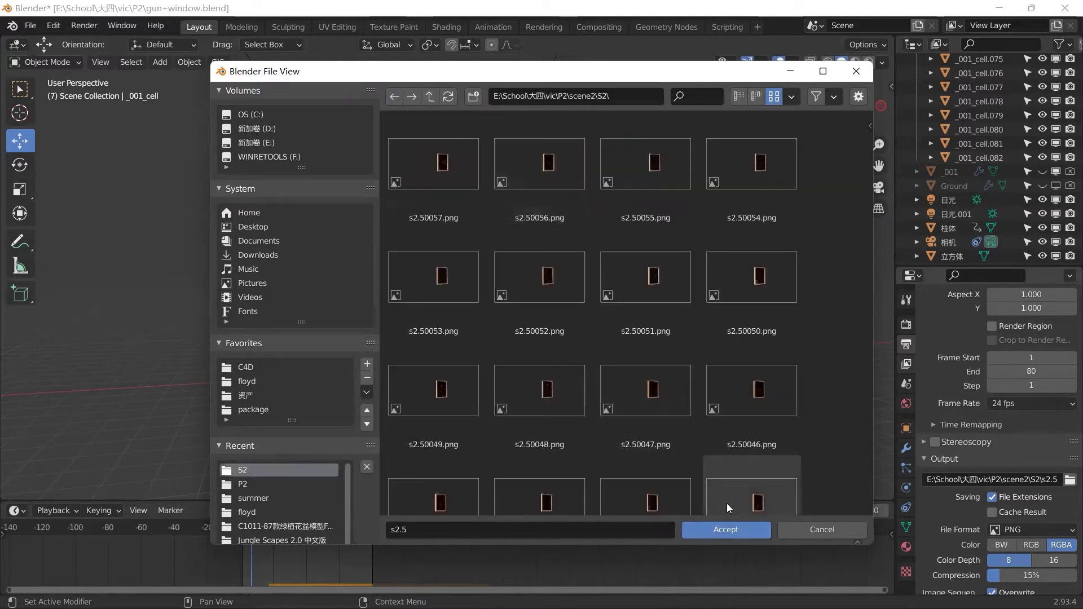
click(731, 526)
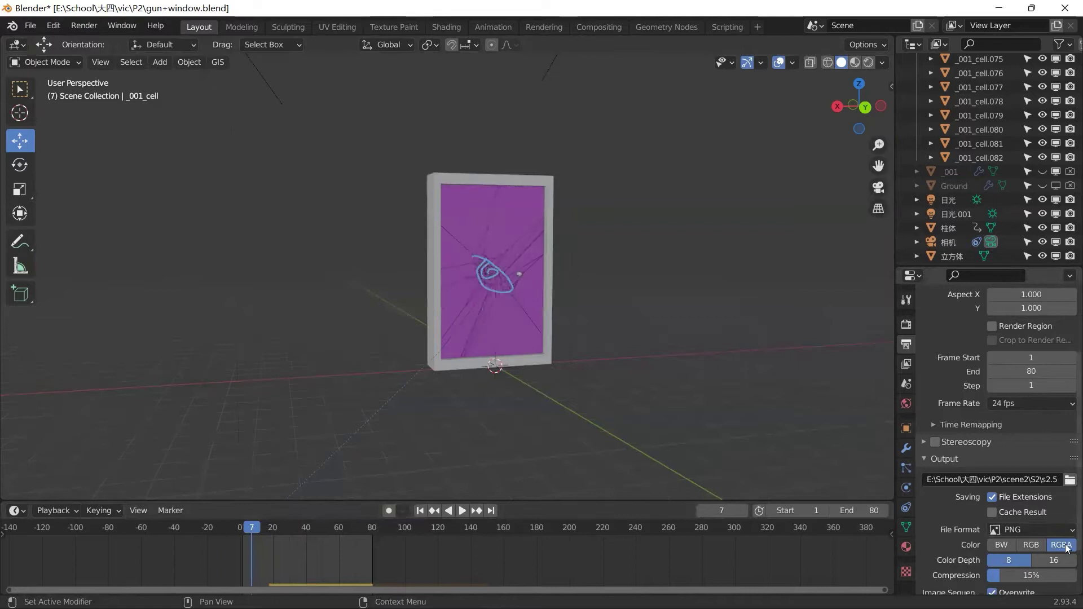
scroll(1004, 513, down, 1)
scroll(1004, 513, down, 2)
click(1054, 471)
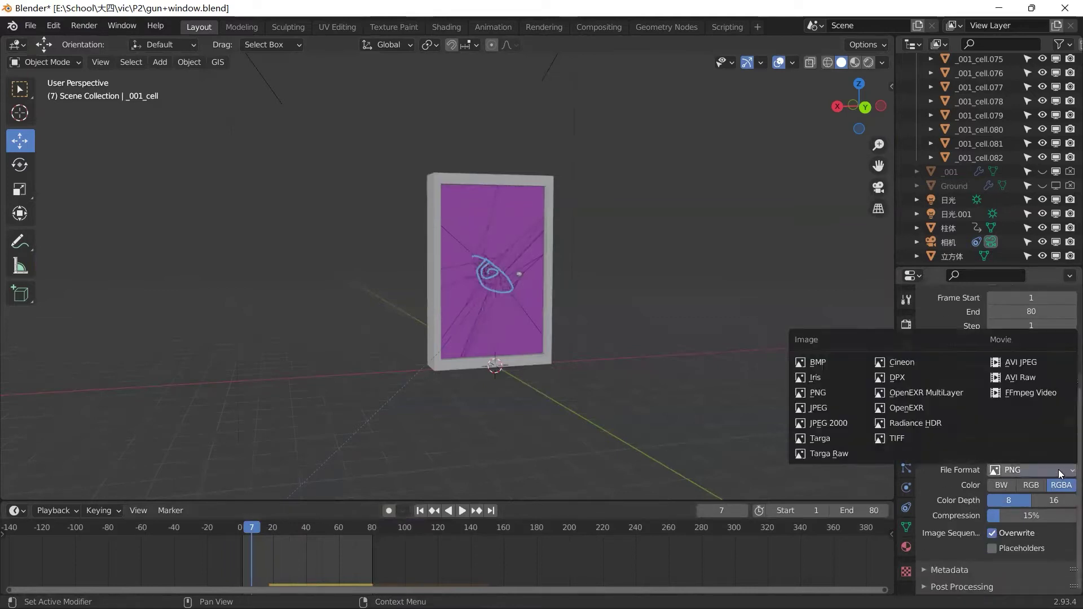
click(815, 393)
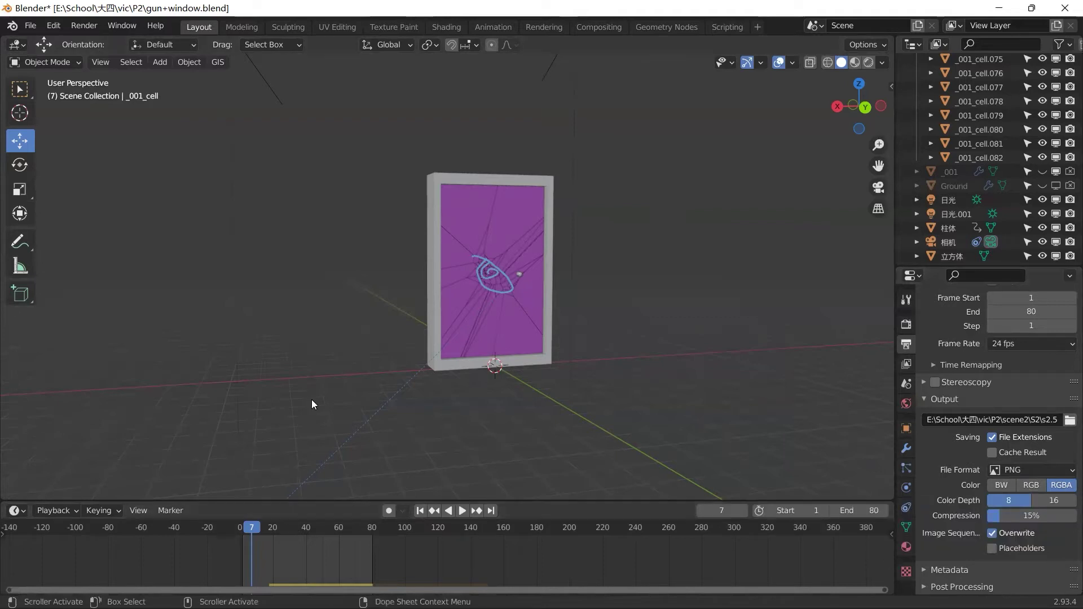
Preview once more, render all 80 frames with Render Animation, then close the render window.
key(space)
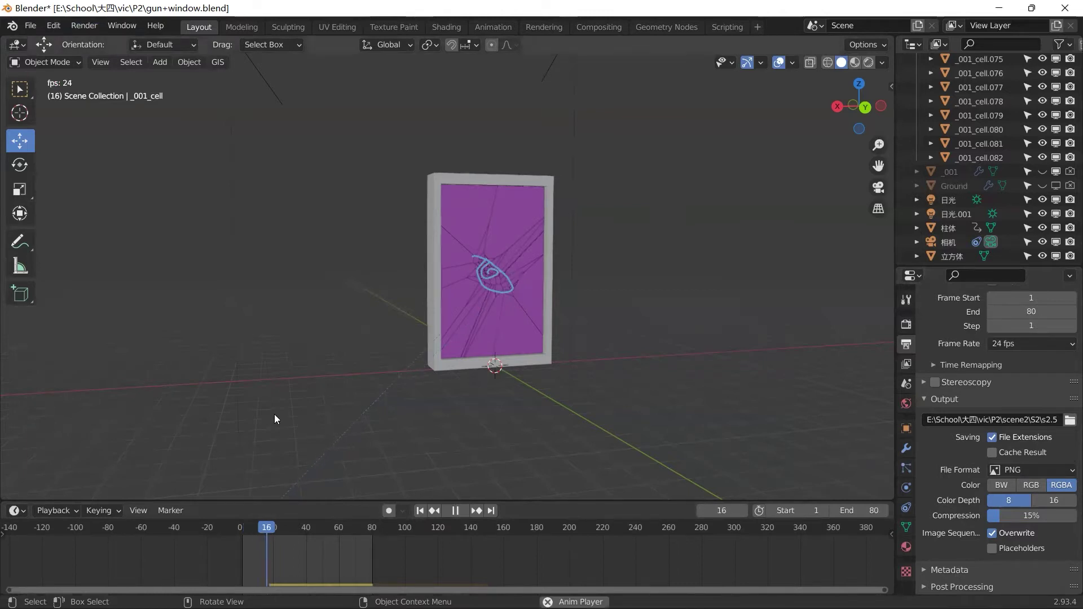
click(84, 26)
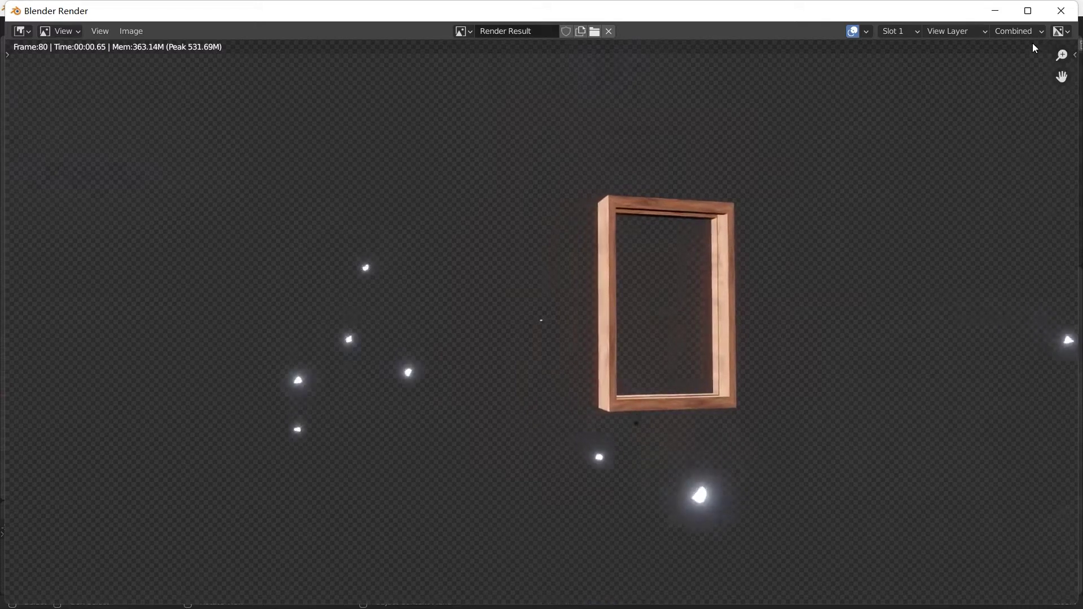
click(1061, 10)
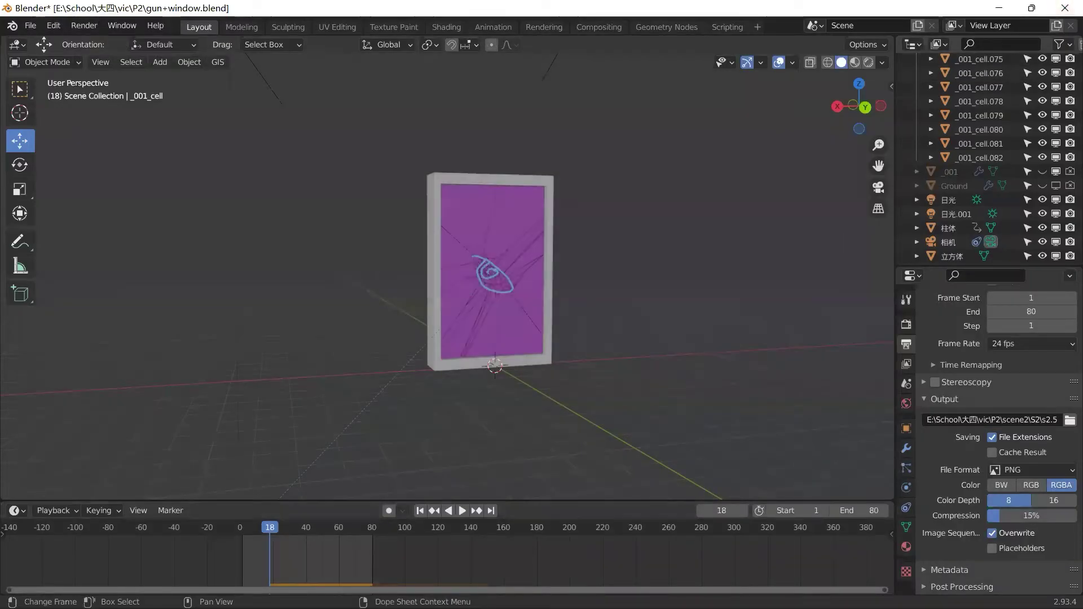
Browse School > 大四 > vic > P2 > scene2 > S2 and open s2.50001.png in Photos.
click(402, 592)
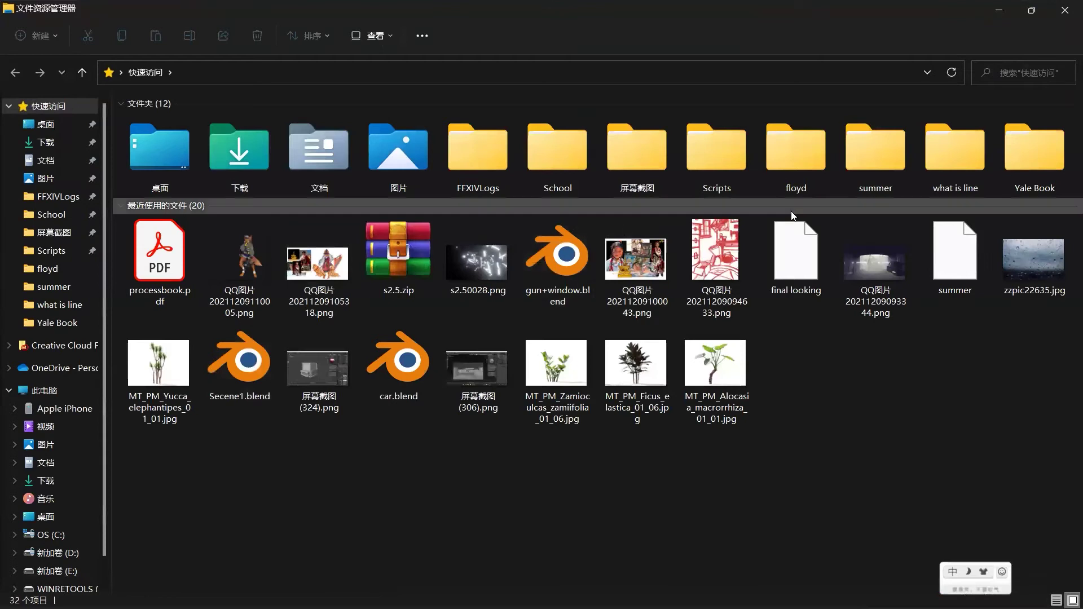
click(49, 215)
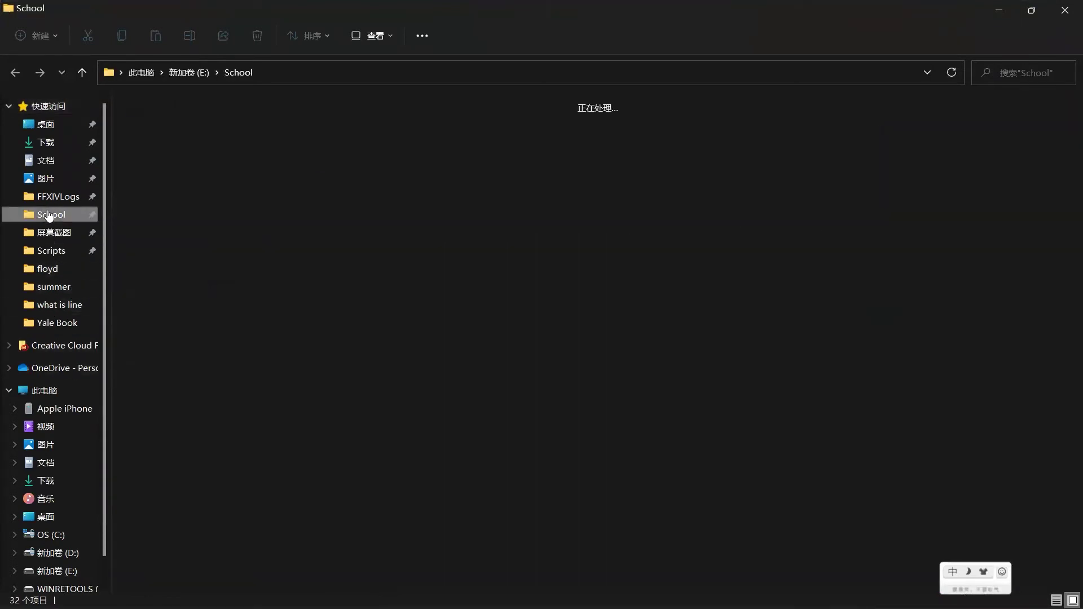
double_click(790, 194)
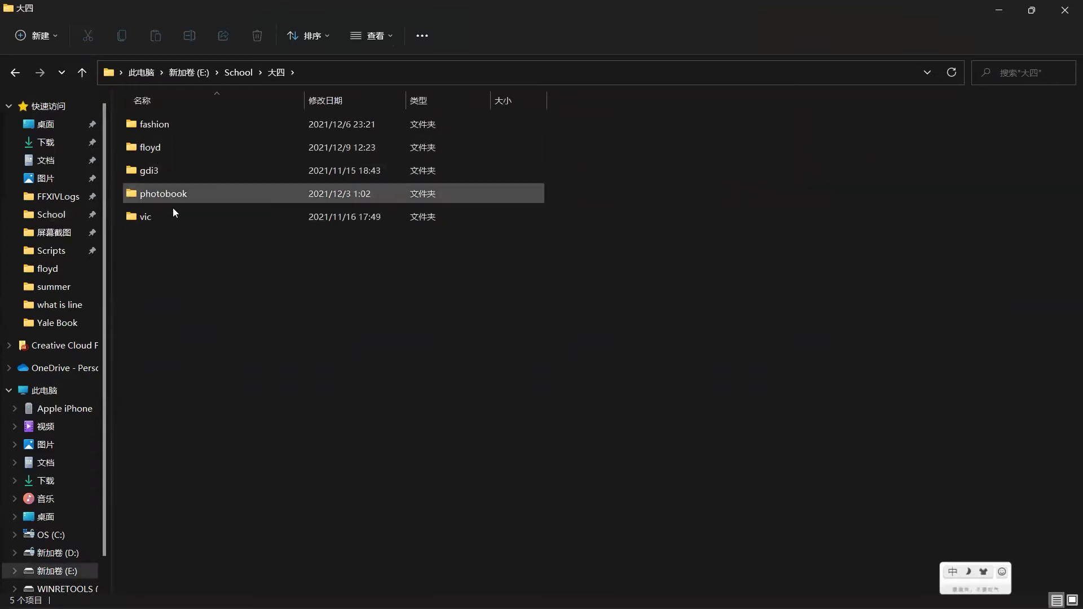
double_click(173, 210)
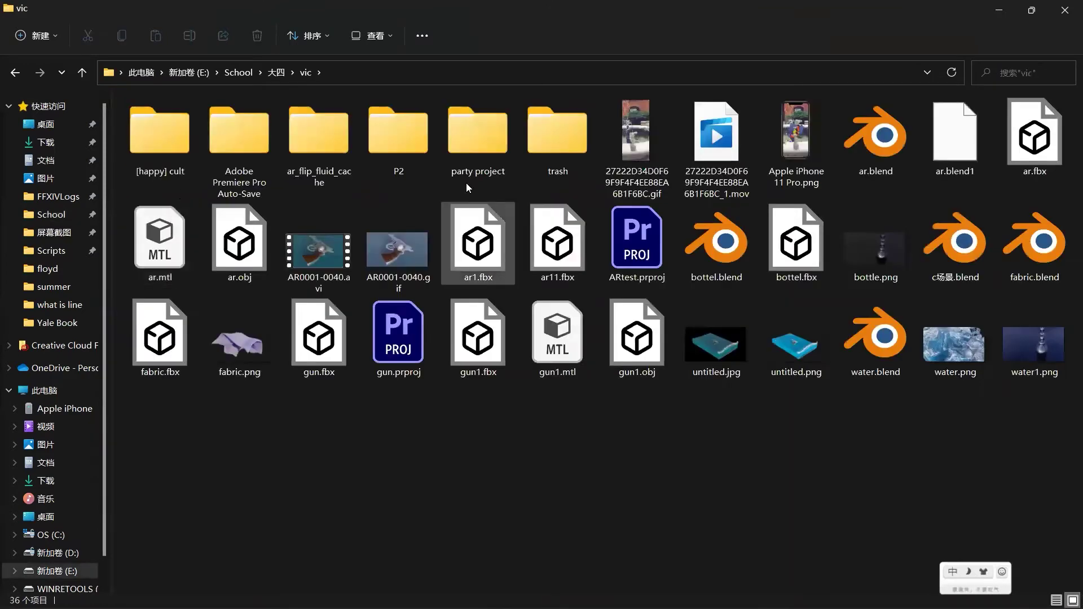
double_click(400, 153)
click(203, 142)
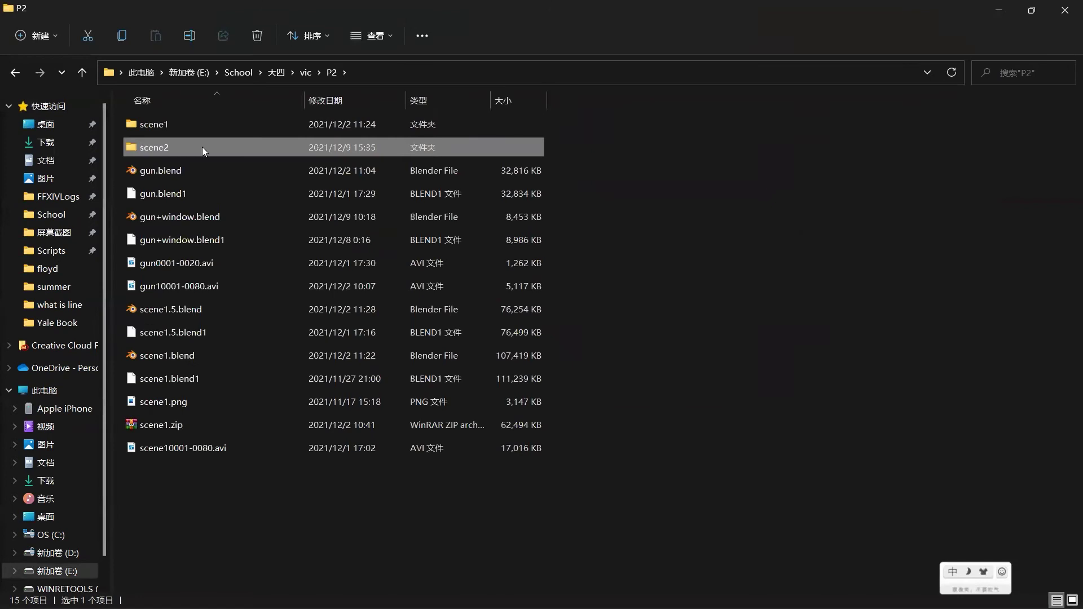
double_click(202, 146)
double_click(263, 147)
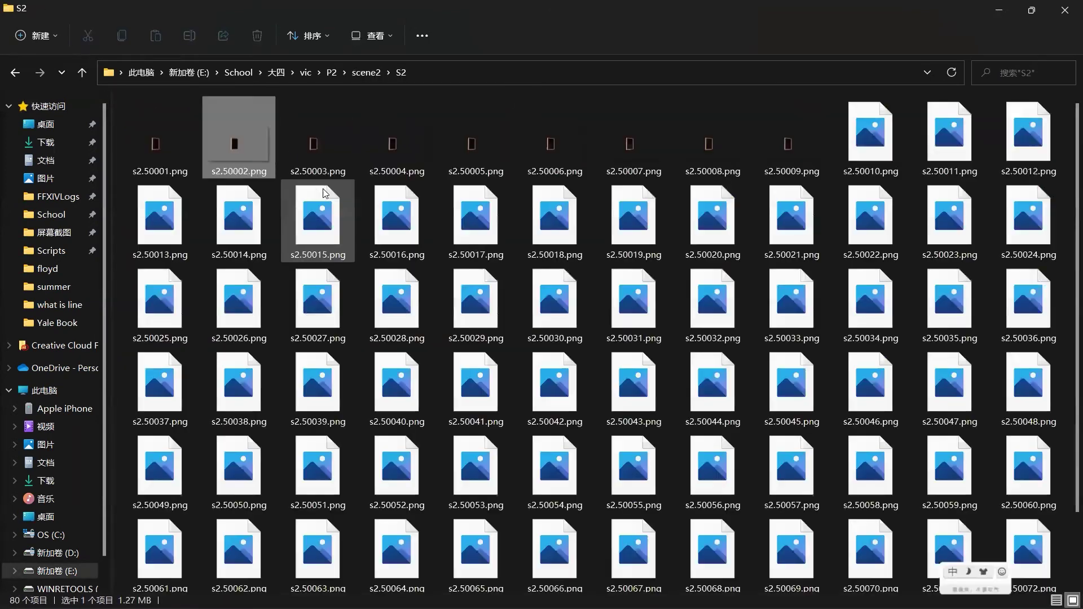
double_click(164, 144)
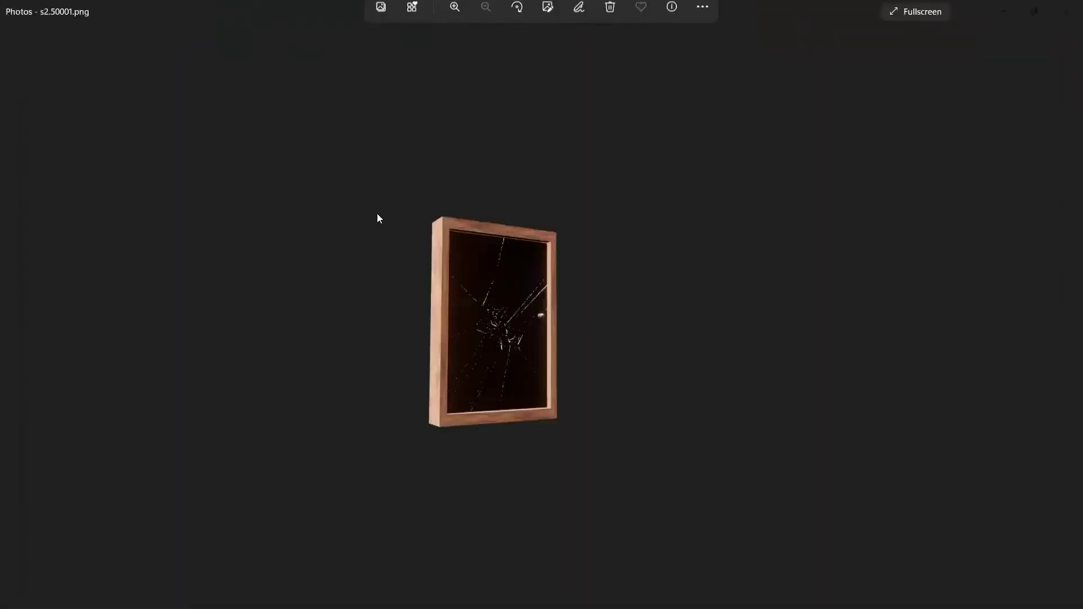
Step through eleven rendered shatter frames in Photos, then close the viewer.
click(1065, 317)
click(1064, 317)
click(1065, 316)
click(1064, 317)
click(1065, 317)
click(1064, 317)
click(1064, 317)
click(1065, 317)
click(1064, 317)
click(1064, 317)
click(1064, 317)
click(1064, 317)
click(1065, 317)
click(1064, 317)
click(1064, 317)
click(1064, 317)
click(1064, 317)
click(1064, 317)
click(1064, 317)
click(1064, 317)
click(1064, 317)
click(1064, 317)
click(1065, 317)
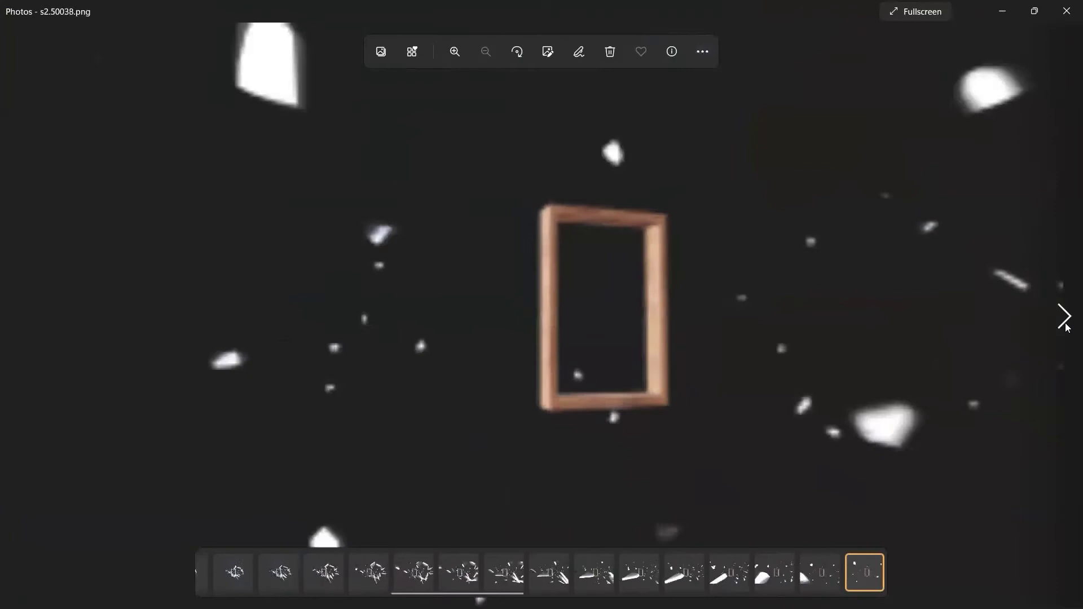
click(1066, 11)
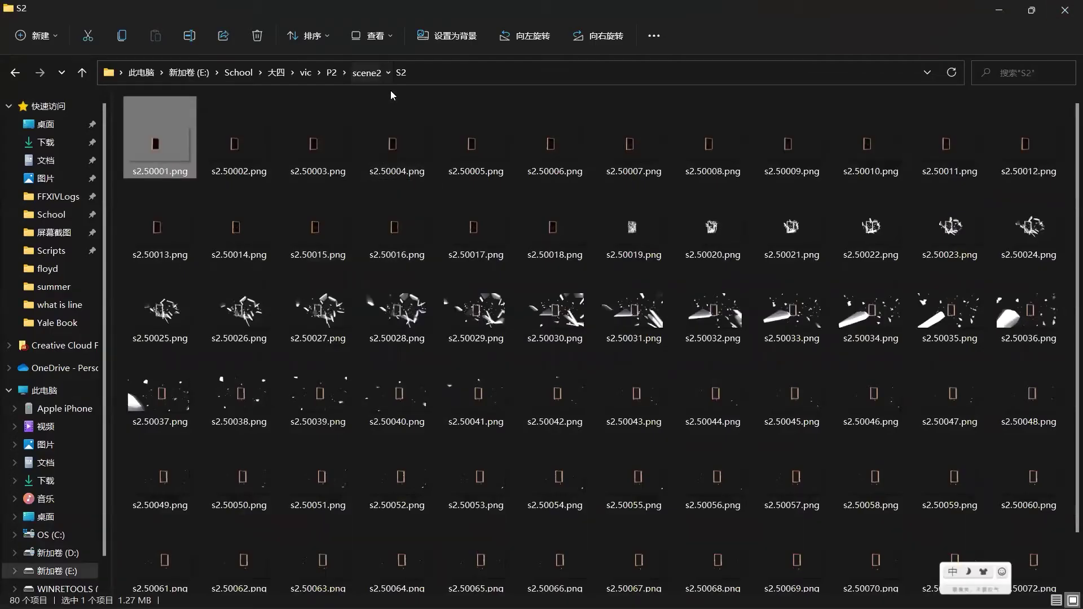
Compress S2 into S2.zip with the default name, then minimize Explorer and open Task View.
right_click(254, 148)
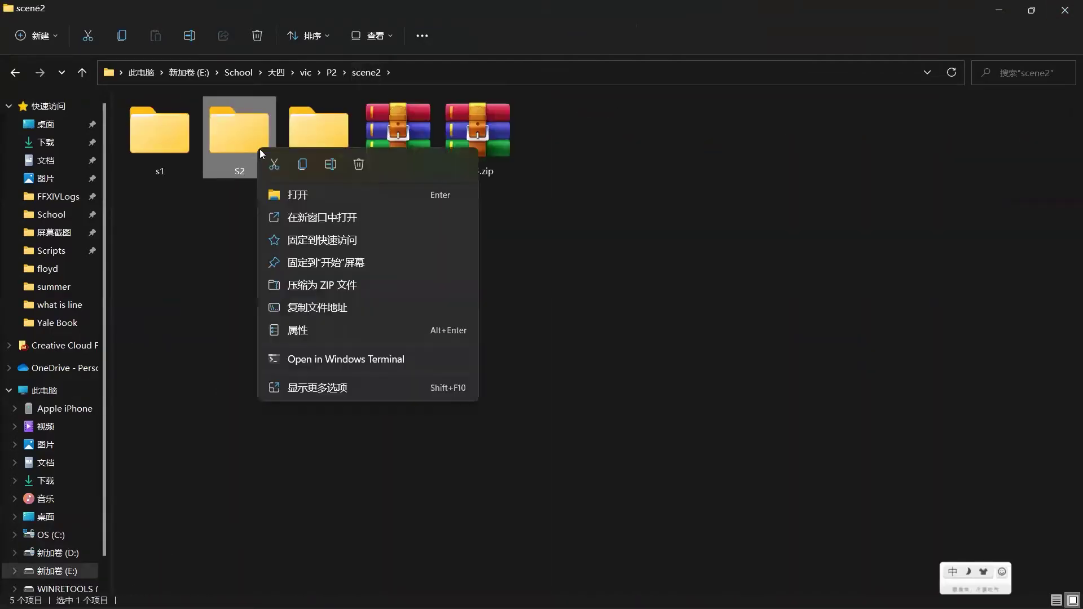
click(344, 286)
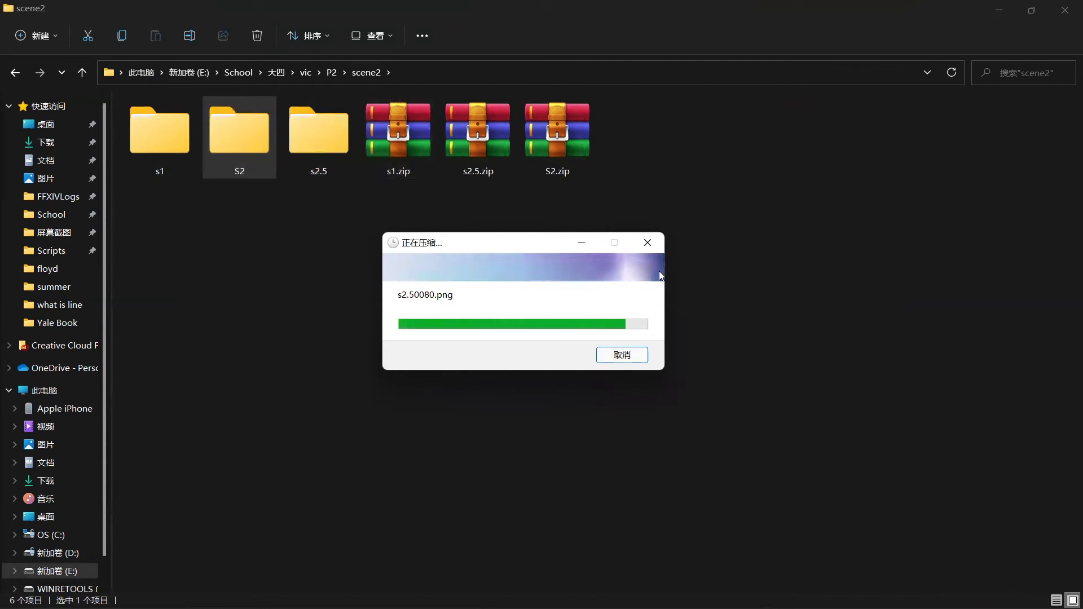
click(573, 138)
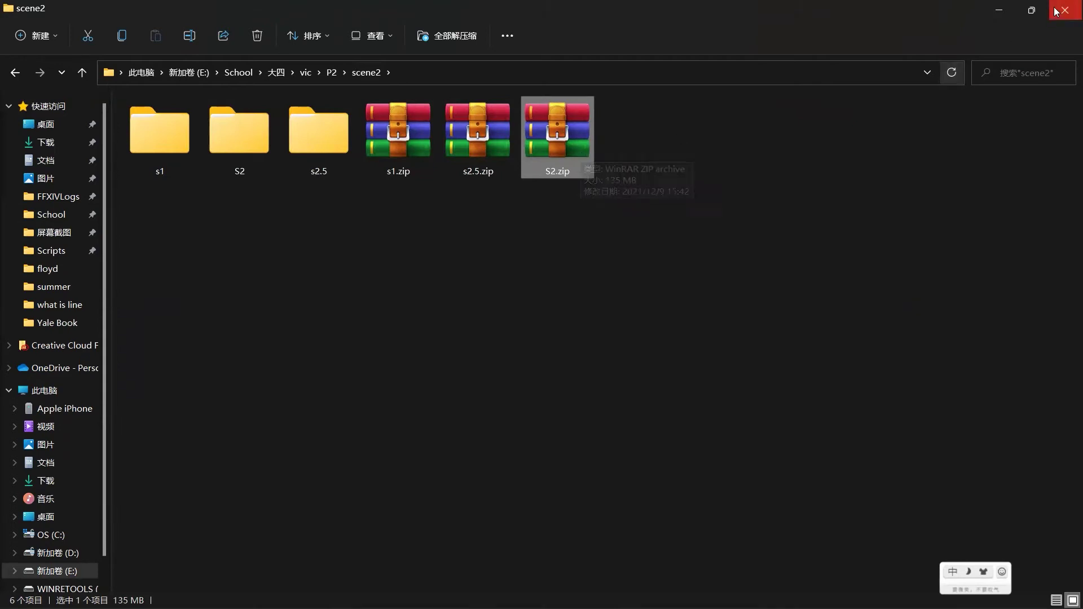
click(994, 14)
click(371, 591)
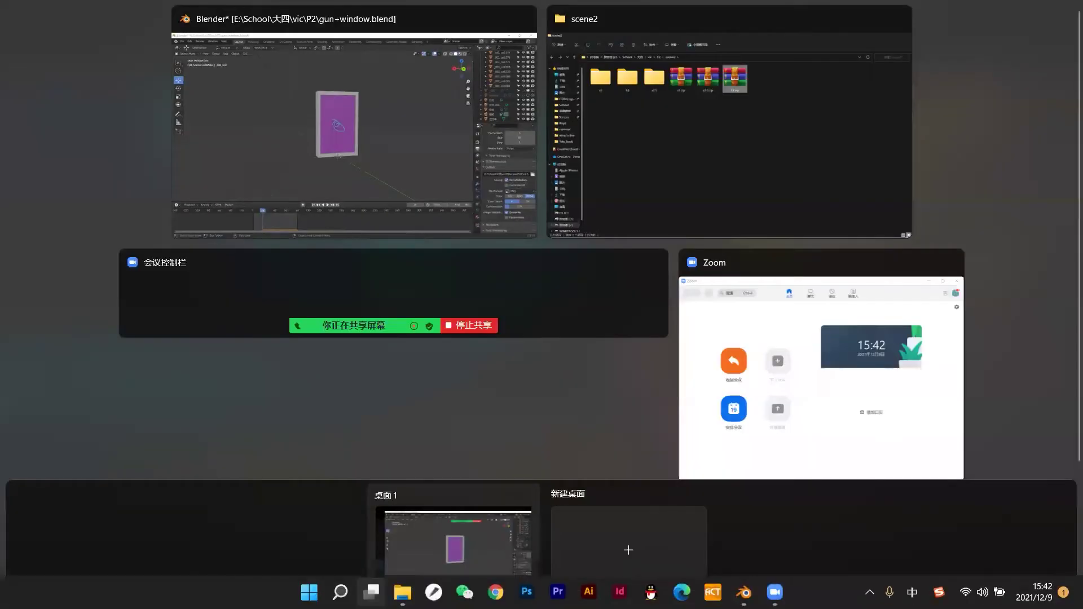
Search Windows for 'aero' to locate Adobe Aero, then dismiss the search panel.
click(340, 592)
text(ae)
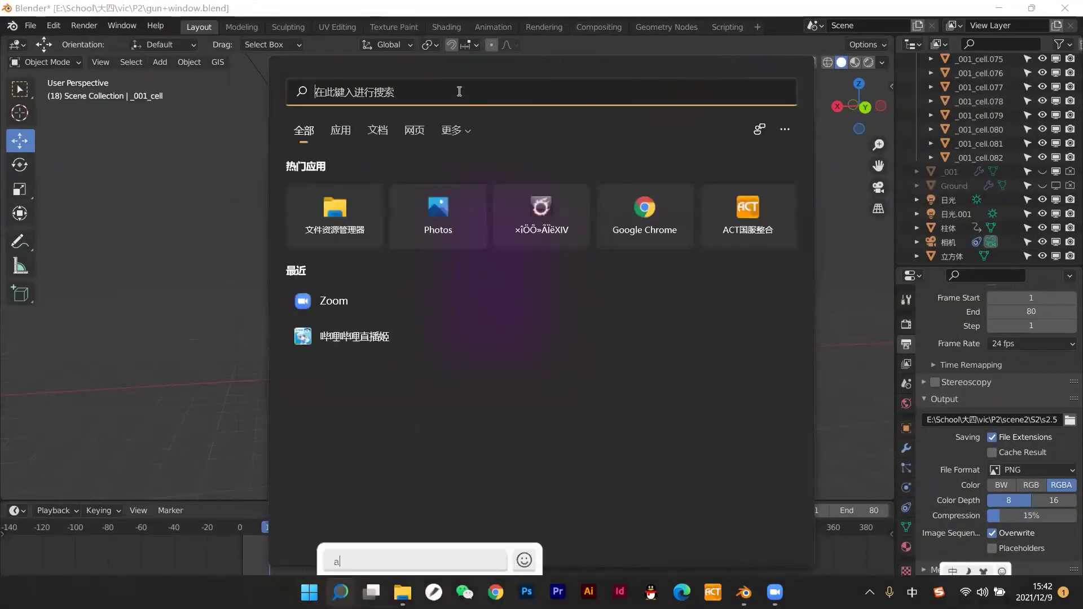
key(shift)
text(ro)
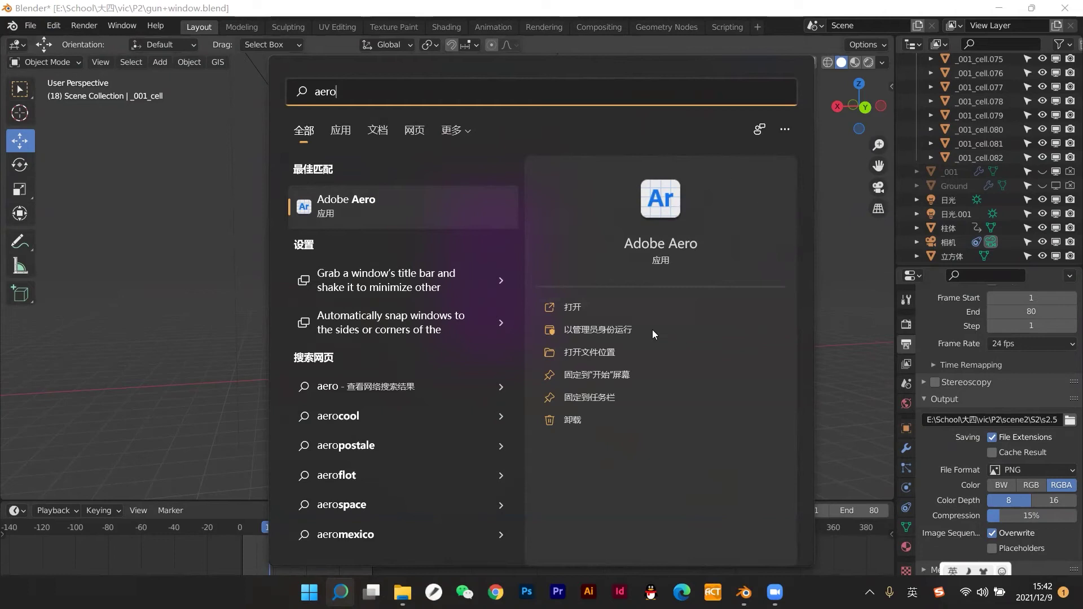
click(868, 368)
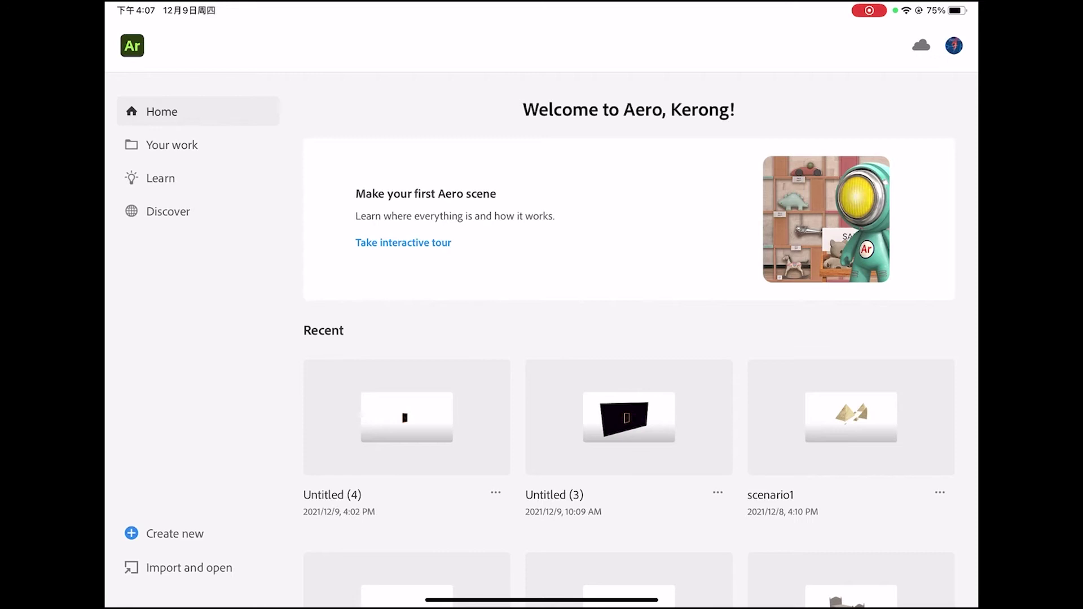
Create a new Aero scene anchored to the desk surface and pick Files as the asset source.
click(163, 533)
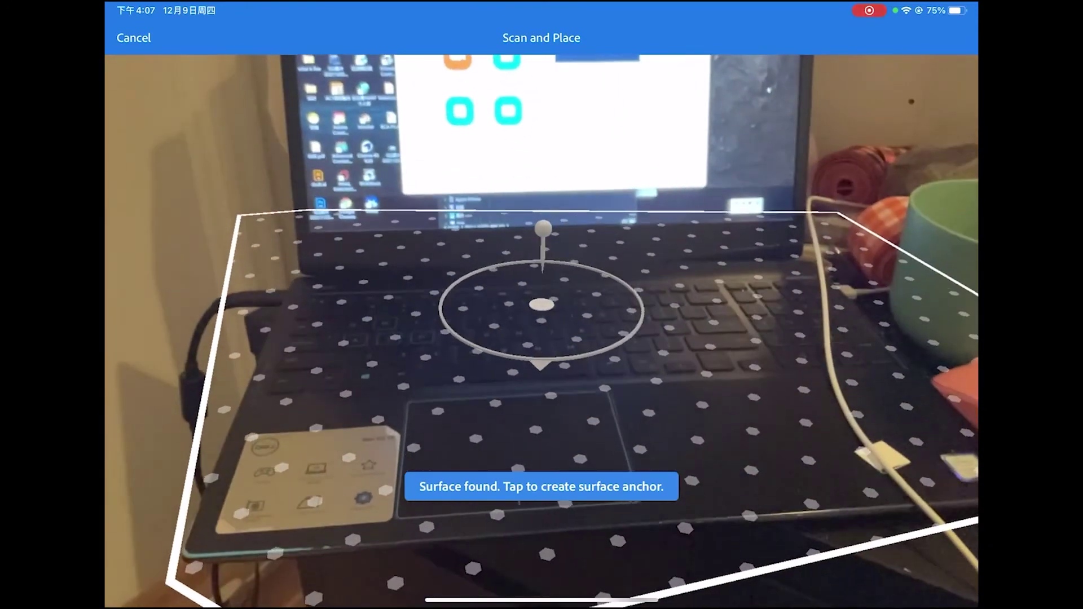
click(542, 305)
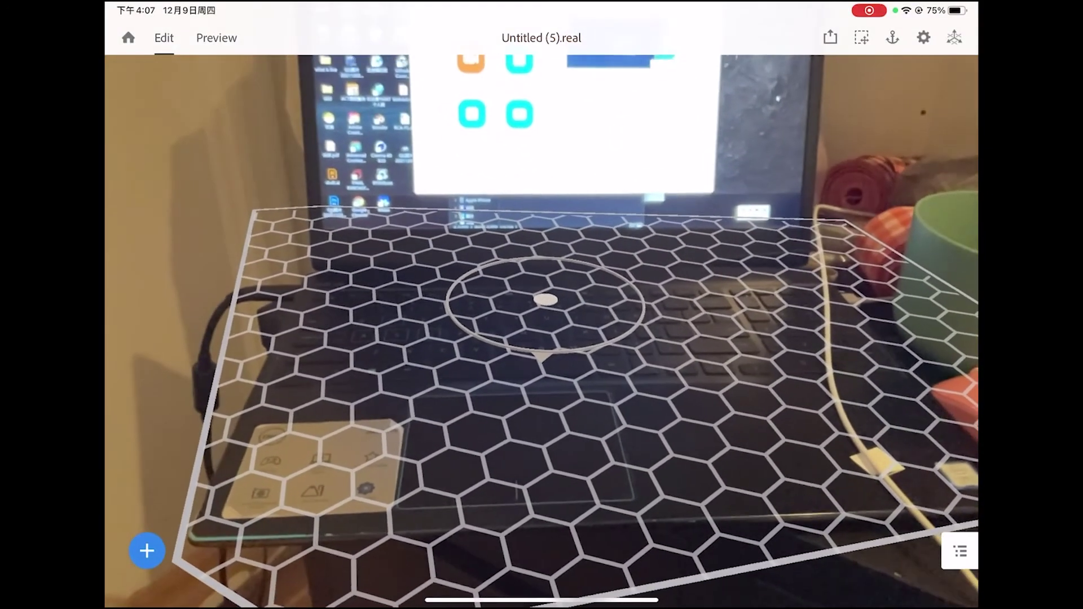
click(146, 550)
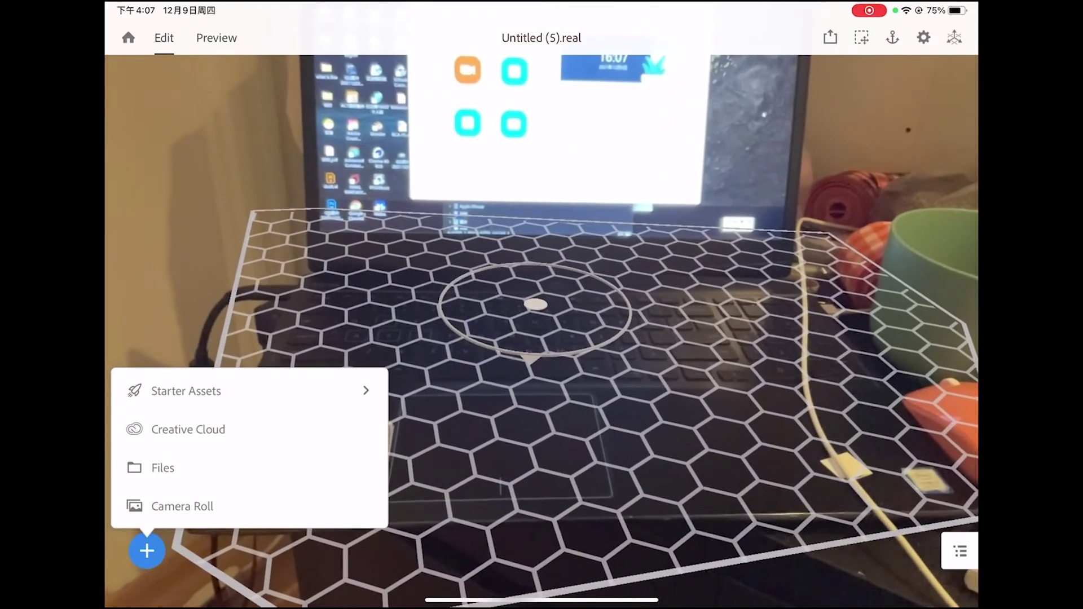
click(163, 467)
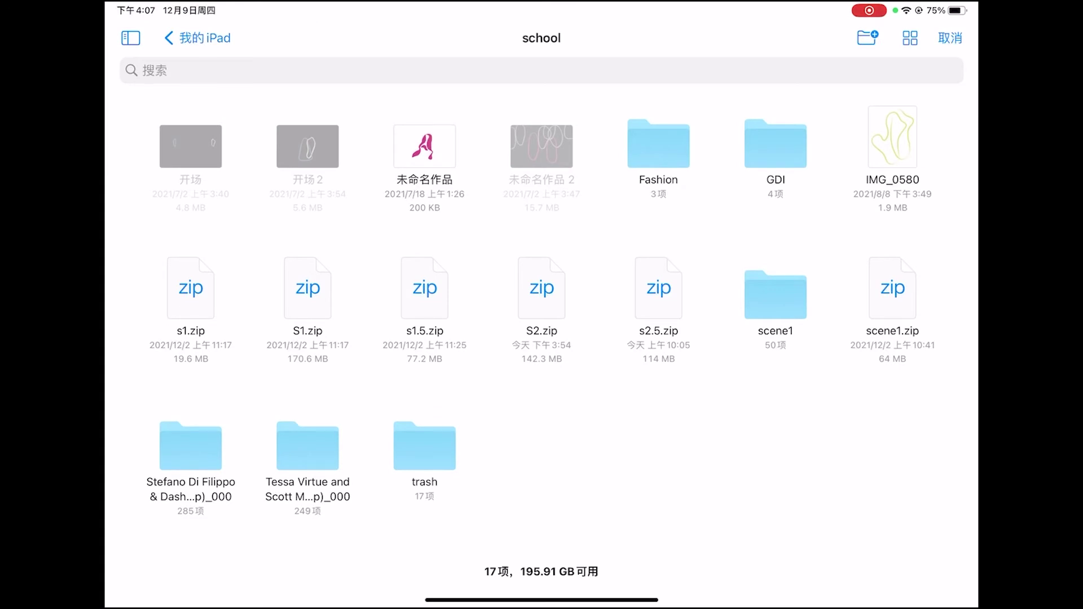
Import S2.zip from the school folder as an image-sequence asset.
click(542, 289)
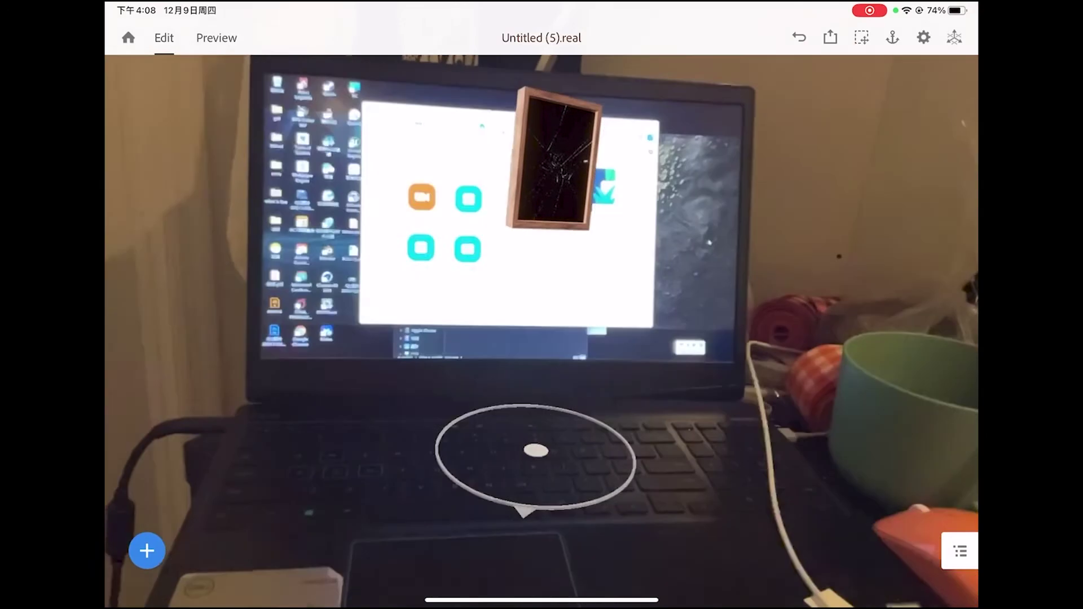
Place the S2 cracked-window asset on the surface, preview it in AR, then reselect it in Edit.
click(513, 461)
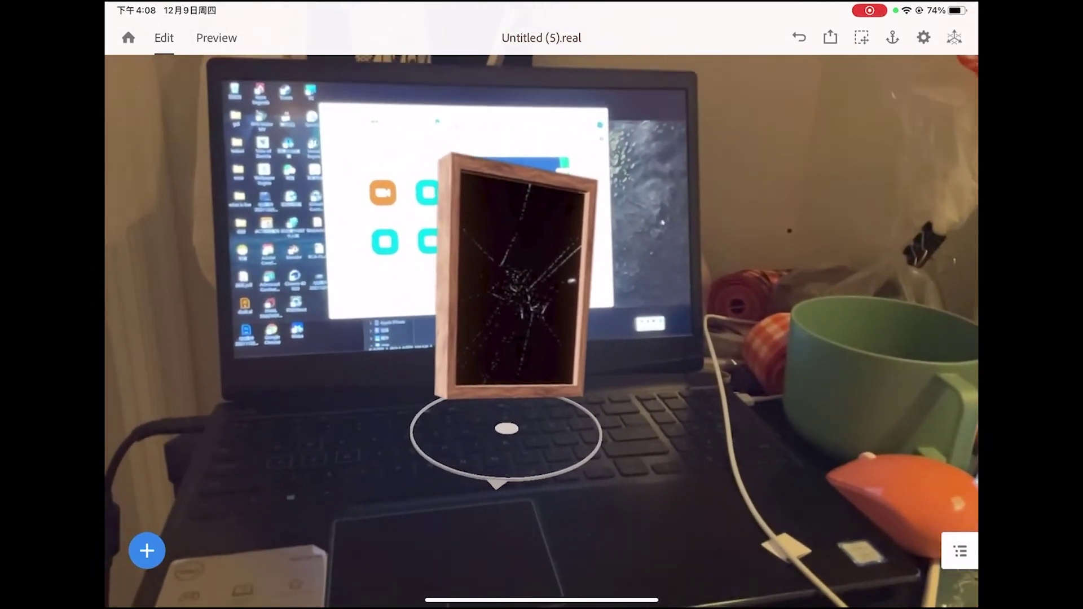
click(543, 265)
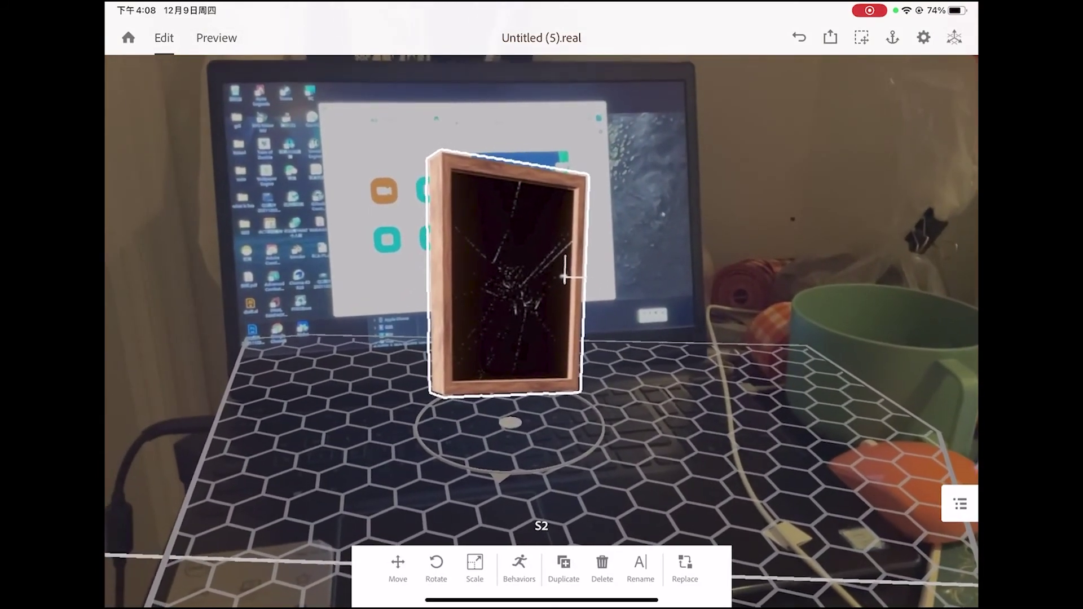
click(562, 277)
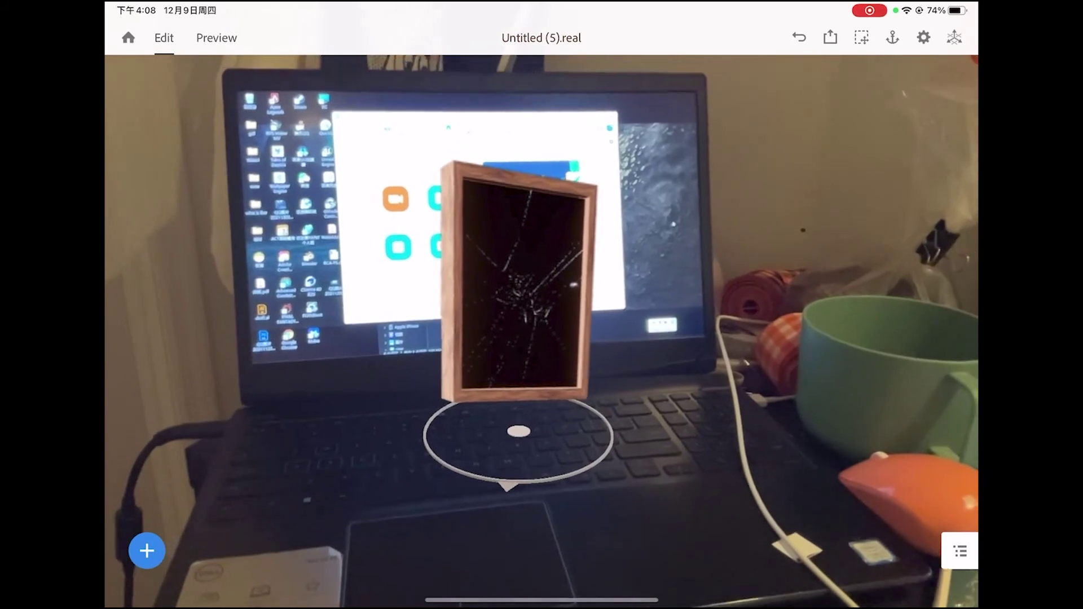
click(216, 38)
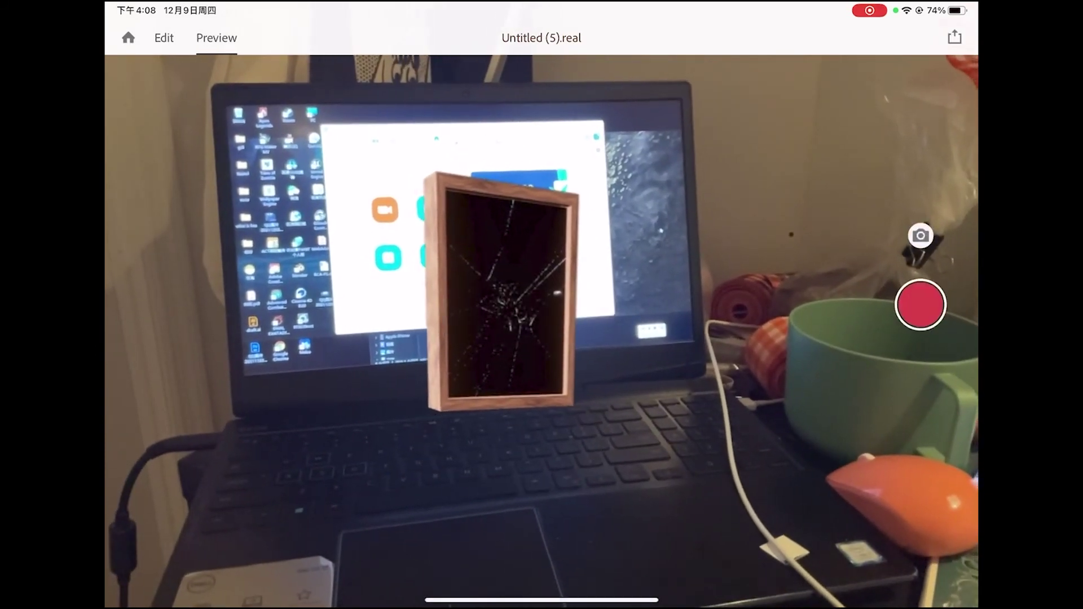
click(164, 38)
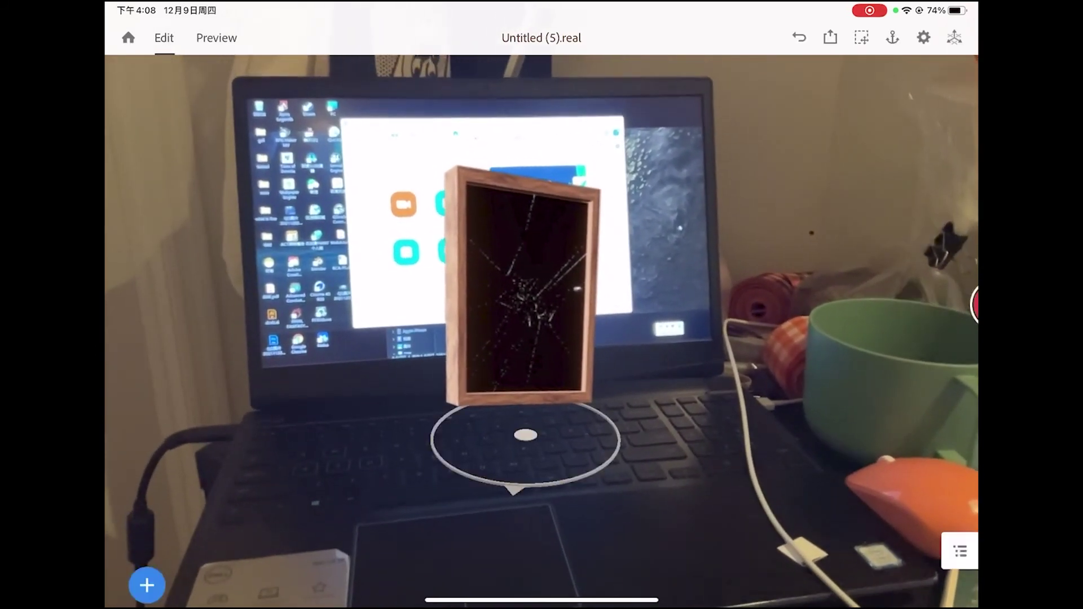
click(584, 286)
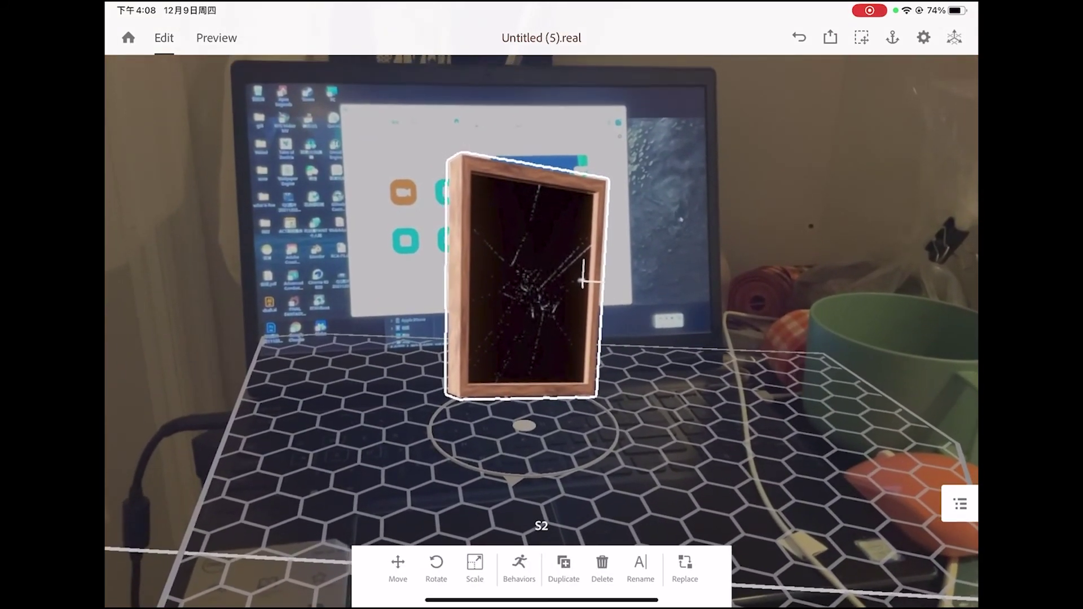
Give S2 a Start trigger with a Play images action.
click(402, 421)
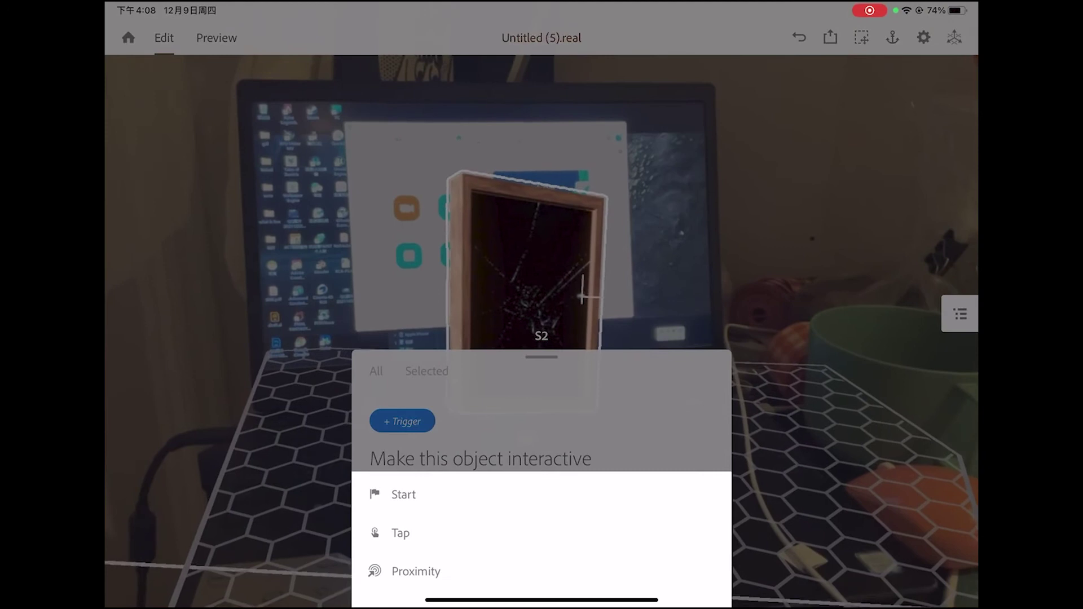
click(403, 493)
click(393, 451)
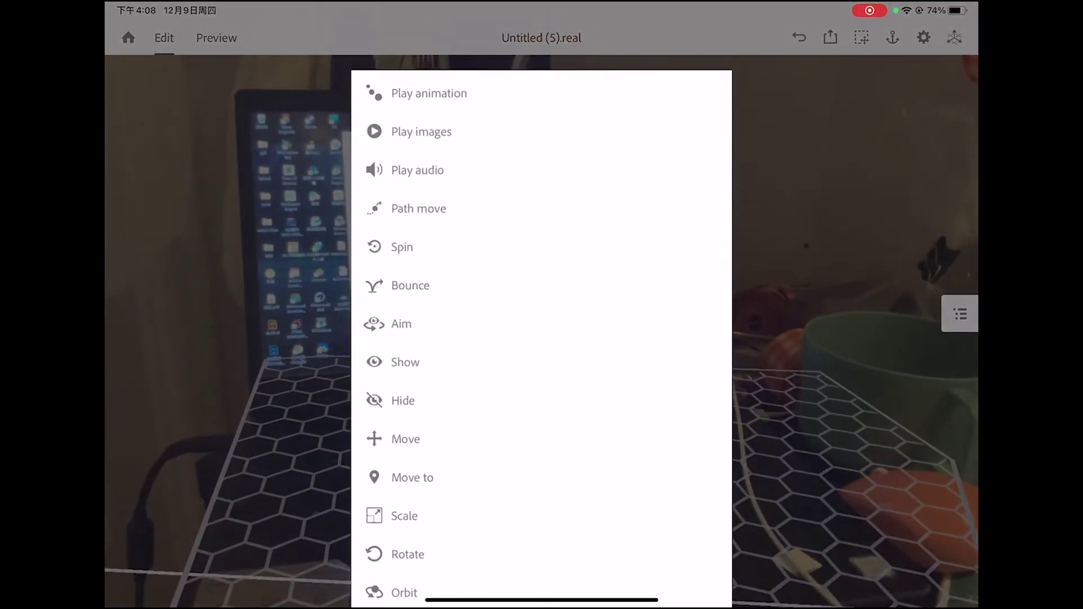
click(422, 128)
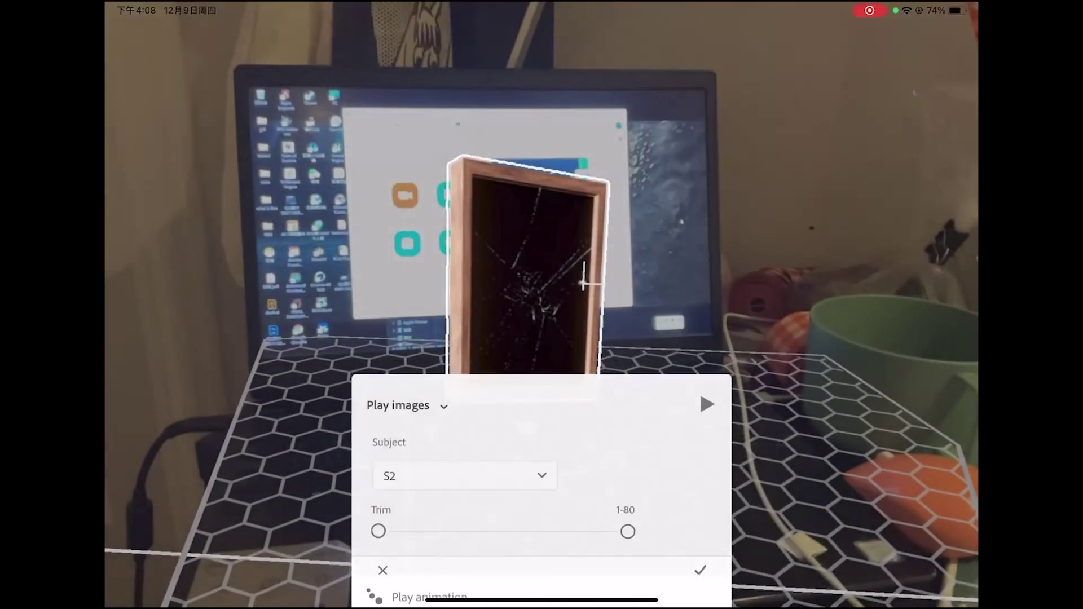
Turn on Infinite looping, confirm the Play images behaviour and run the scene in Preview.
scroll(541, 468, down, 5)
scroll(541, 468, down, 2)
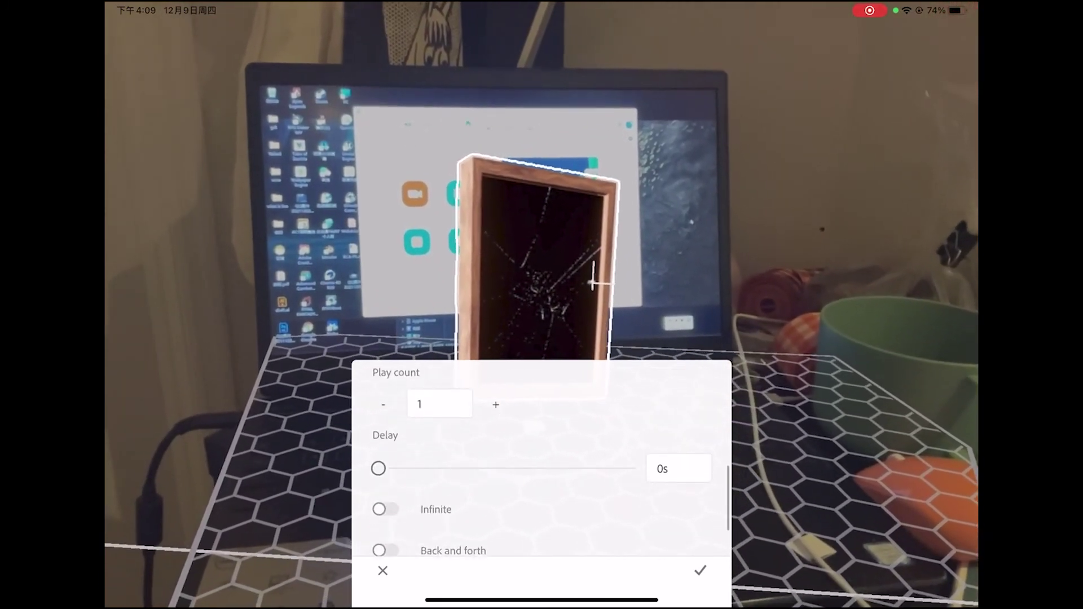
drag(379, 423, 553, 422)
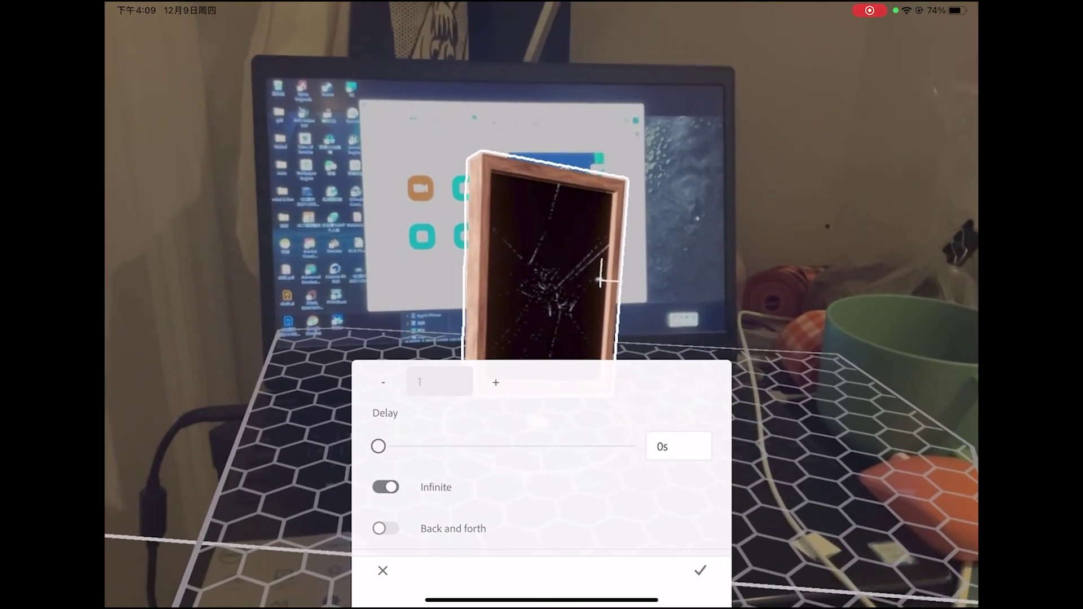
scroll(542, 468, up, 5)
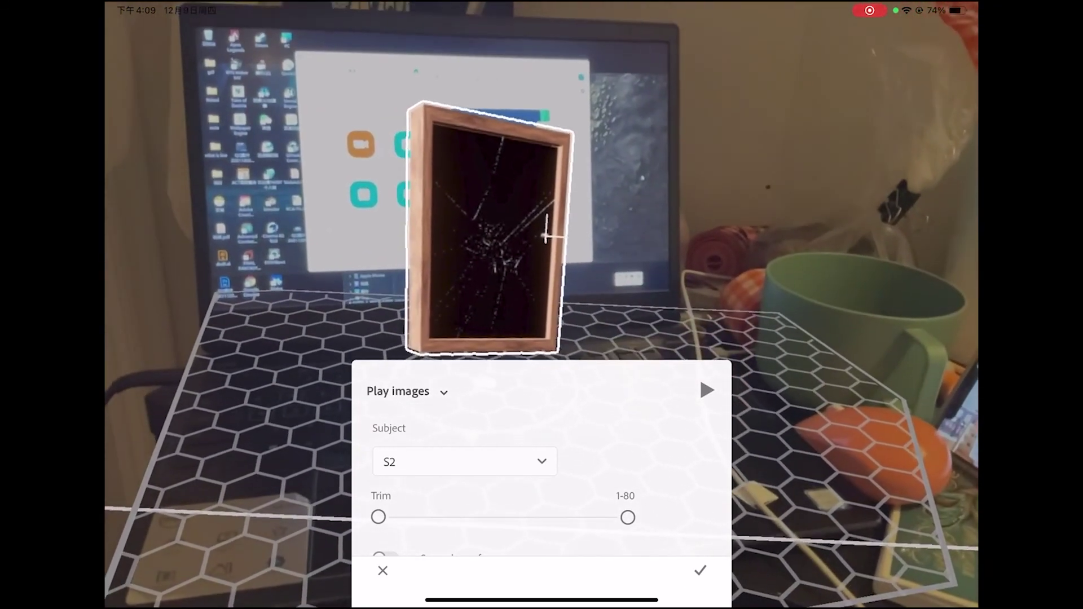
click(700, 571)
click(217, 37)
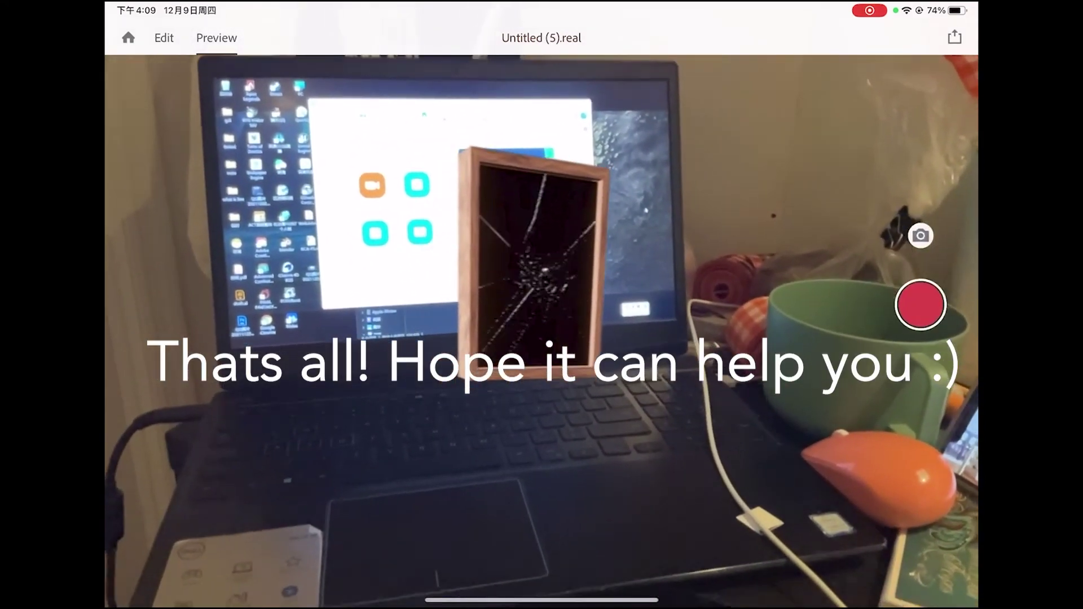